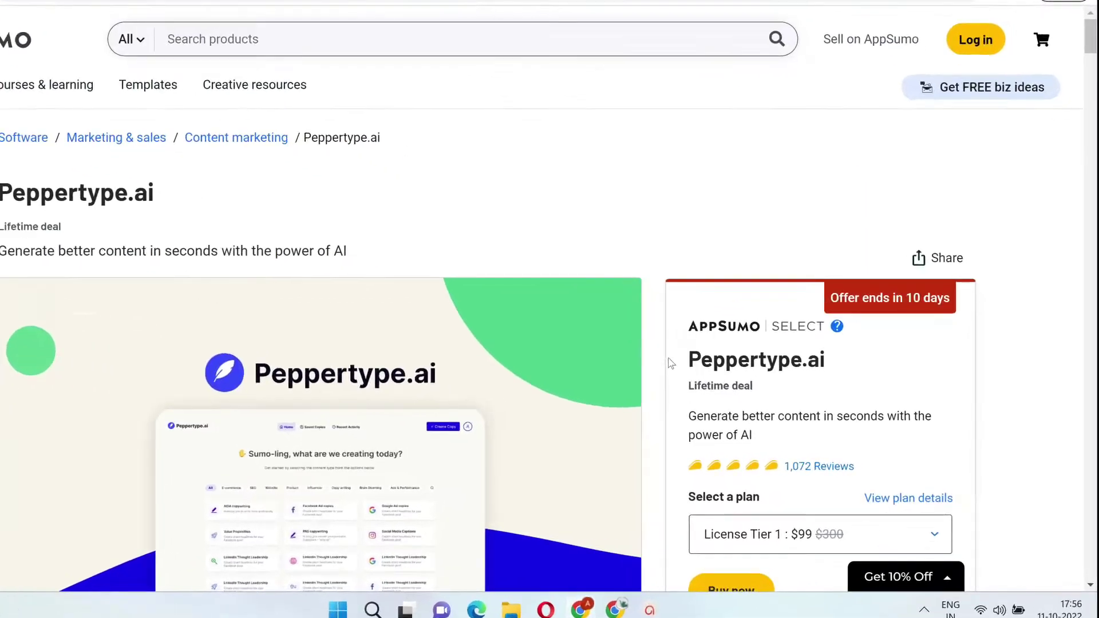
- Highlight the Peppertype.ai title, Lifetime deal label and 'Offer ends in 10 days' notice on AppSumo
drag(710, 373, 849, 381)
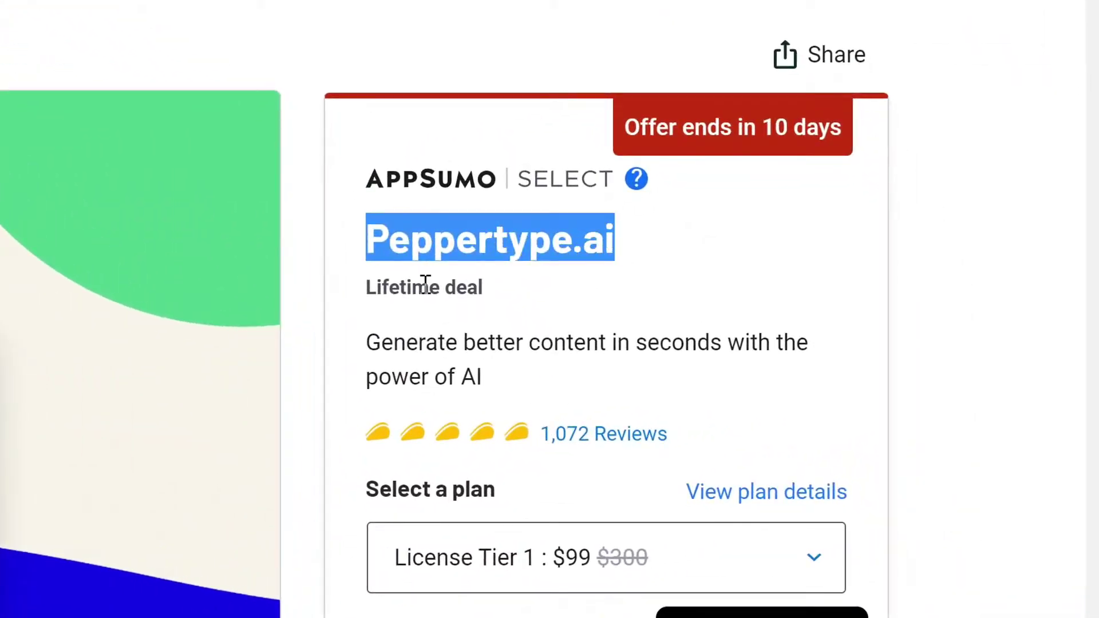
drag(365, 289, 491, 312)
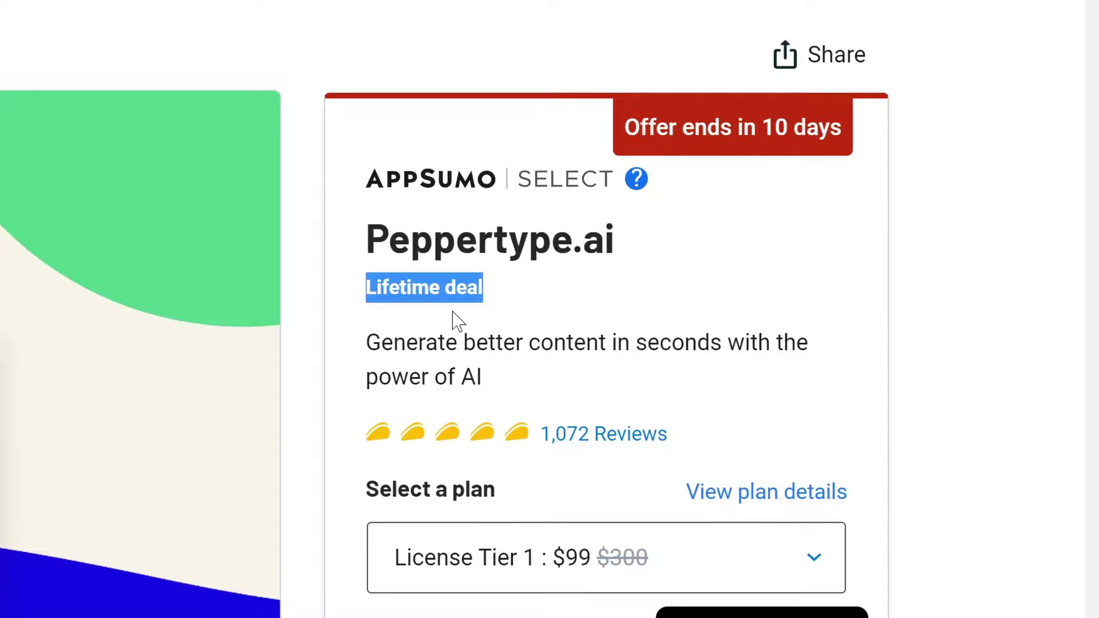
scroll(458, 320, down, 2)
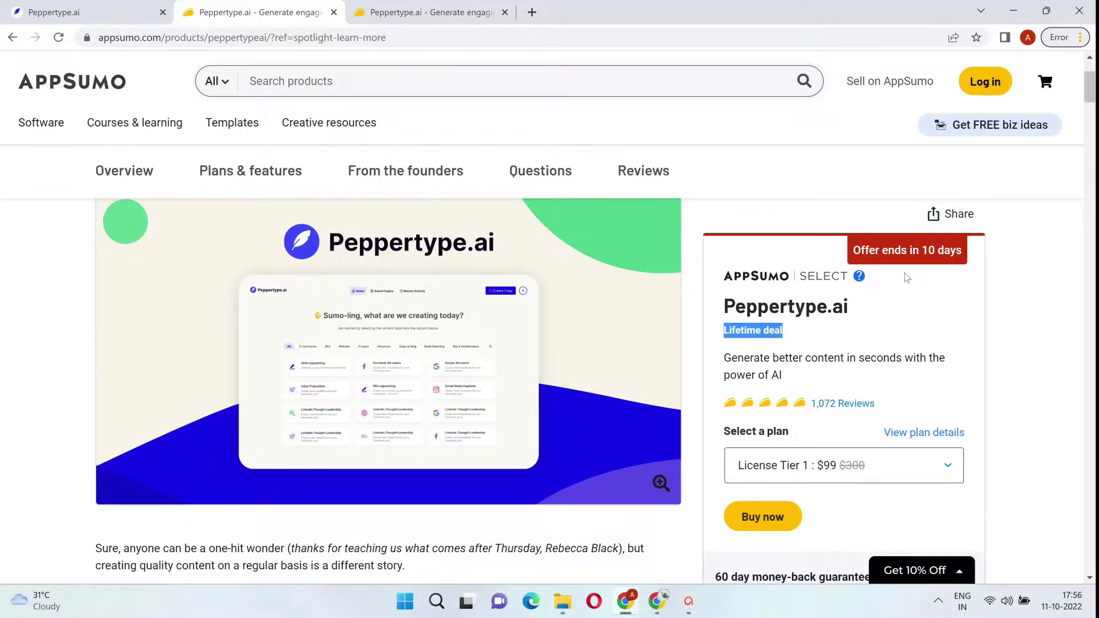
drag(852, 250, 959, 250)
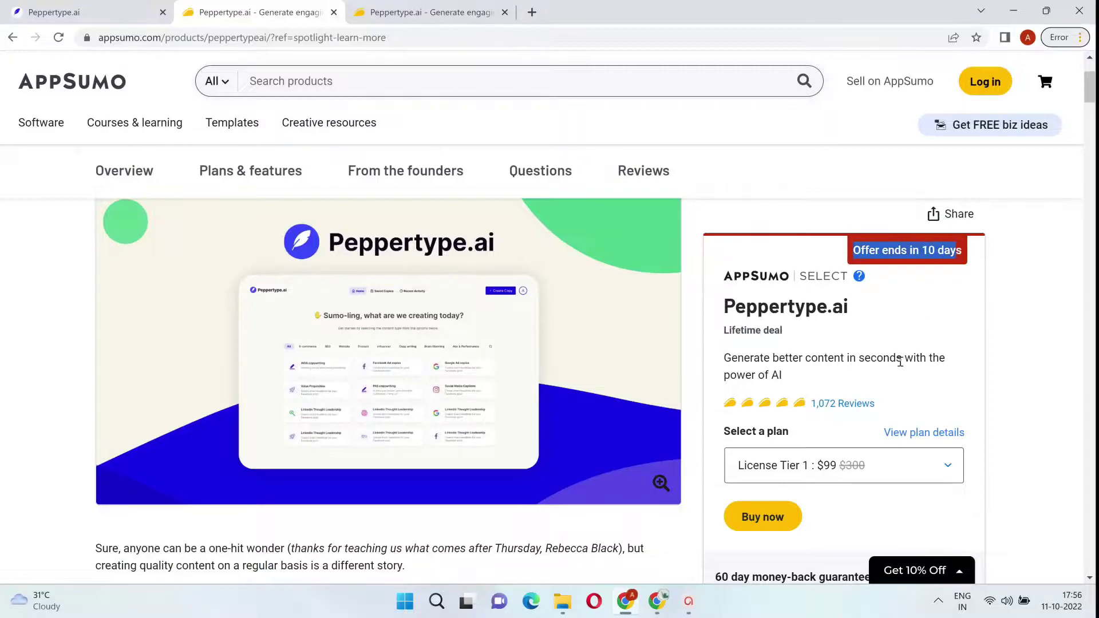
click(927, 326)
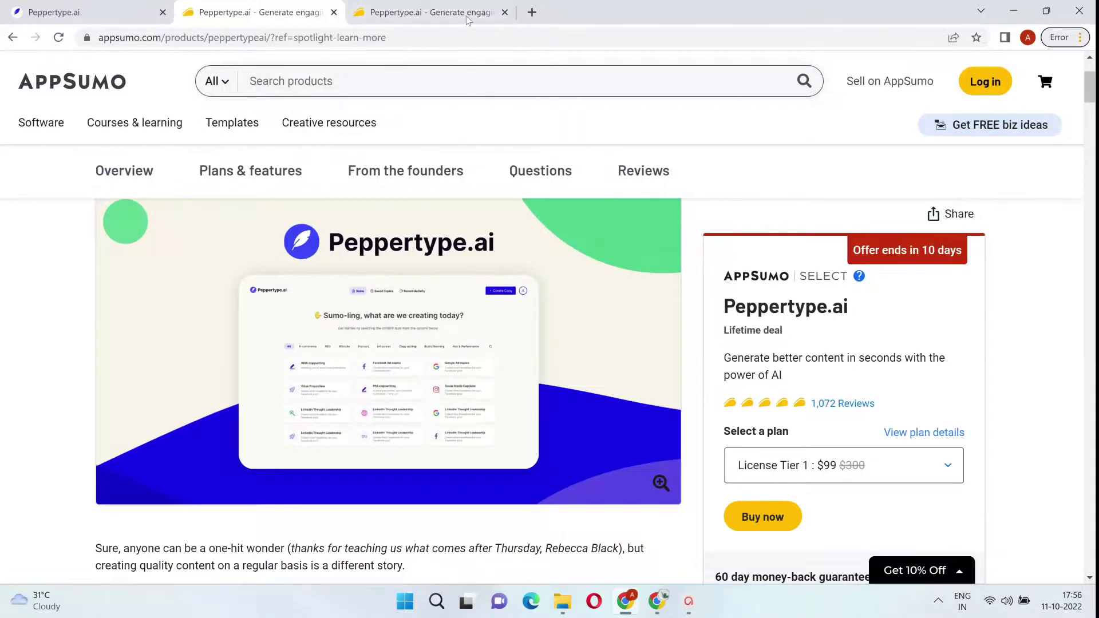
- In the third tab's pricing plans, highlight License Tier 1's $99 price and 50,000 words per month
click(432, 12)
scroll(395, 304, down, 7)
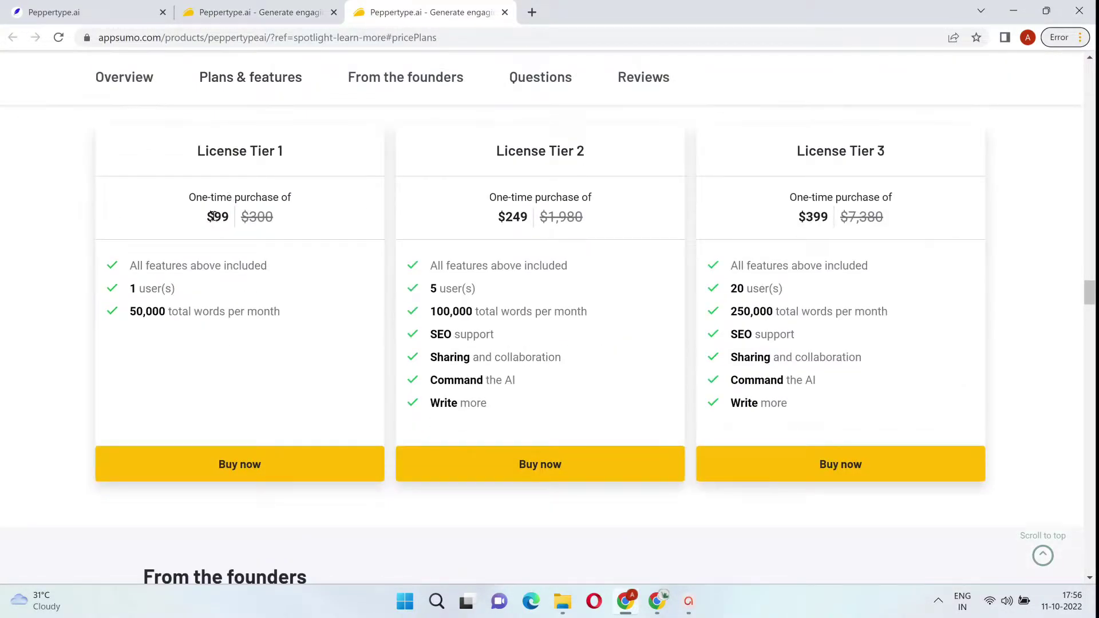
drag(204, 217, 228, 217)
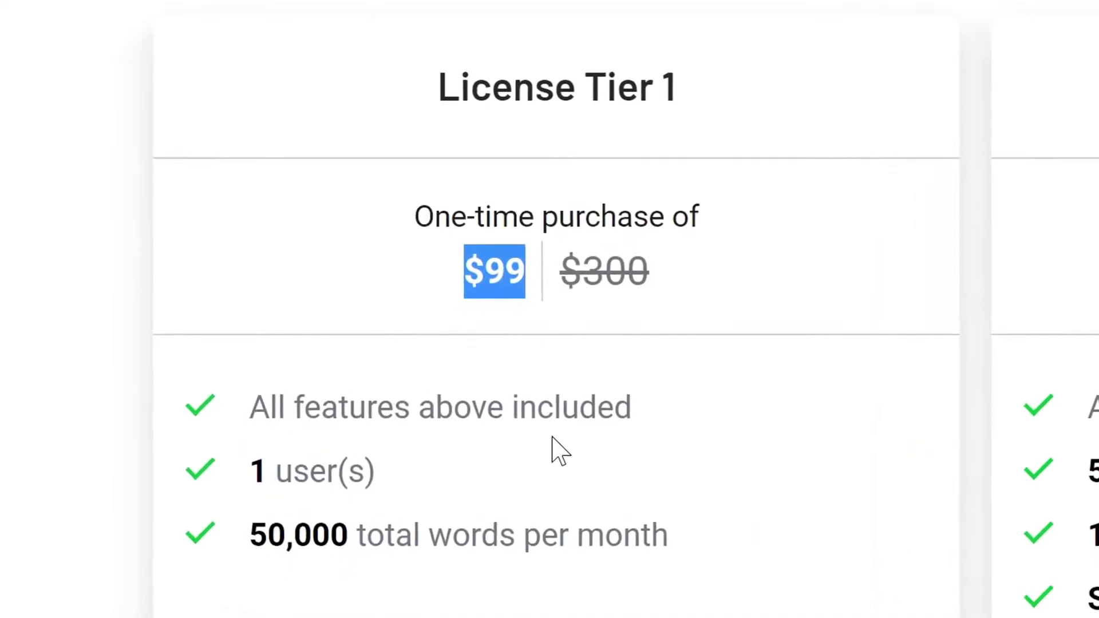
drag(252, 535, 710, 567)
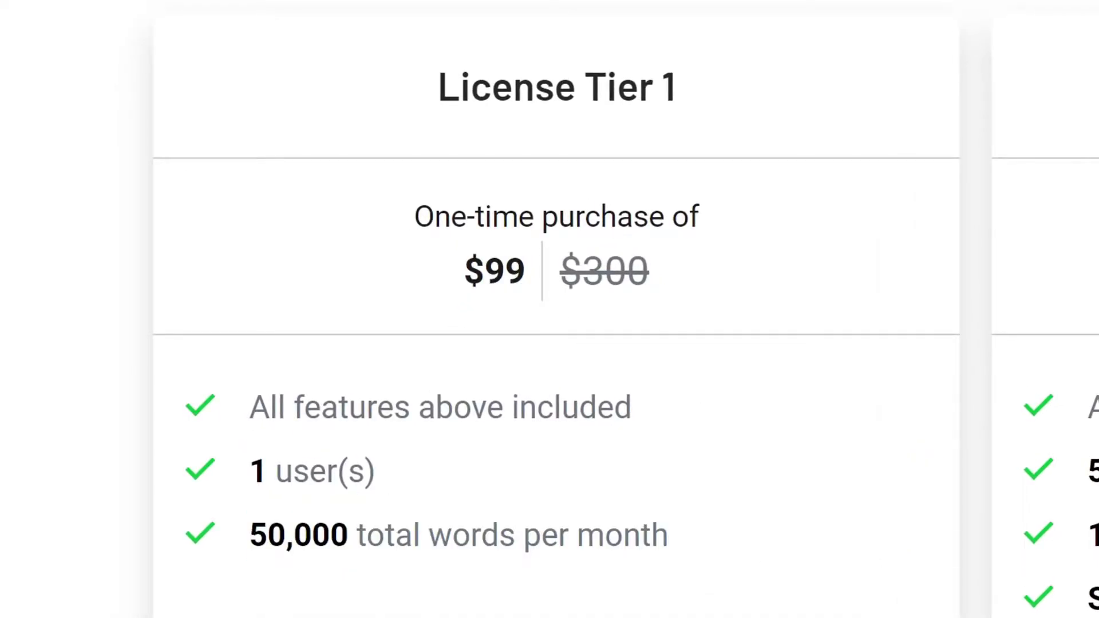
- Highlight License Tier 2's heading, $249 price (was $1,980) and 100,000 words per month
drag(483, 64, 749, 64)
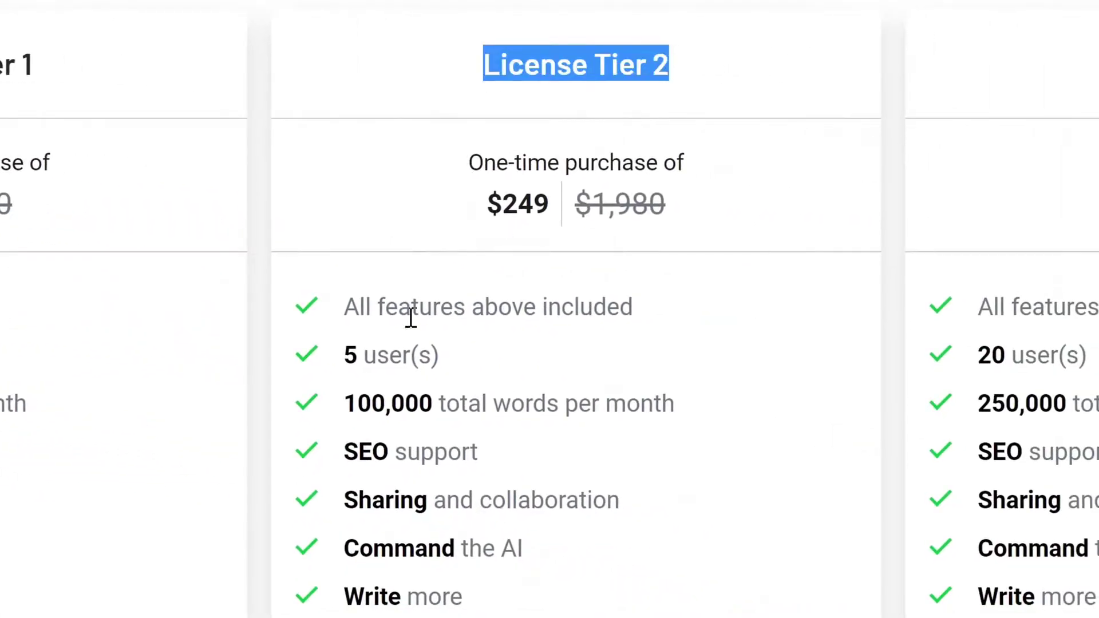
drag(473, 211, 703, 212)
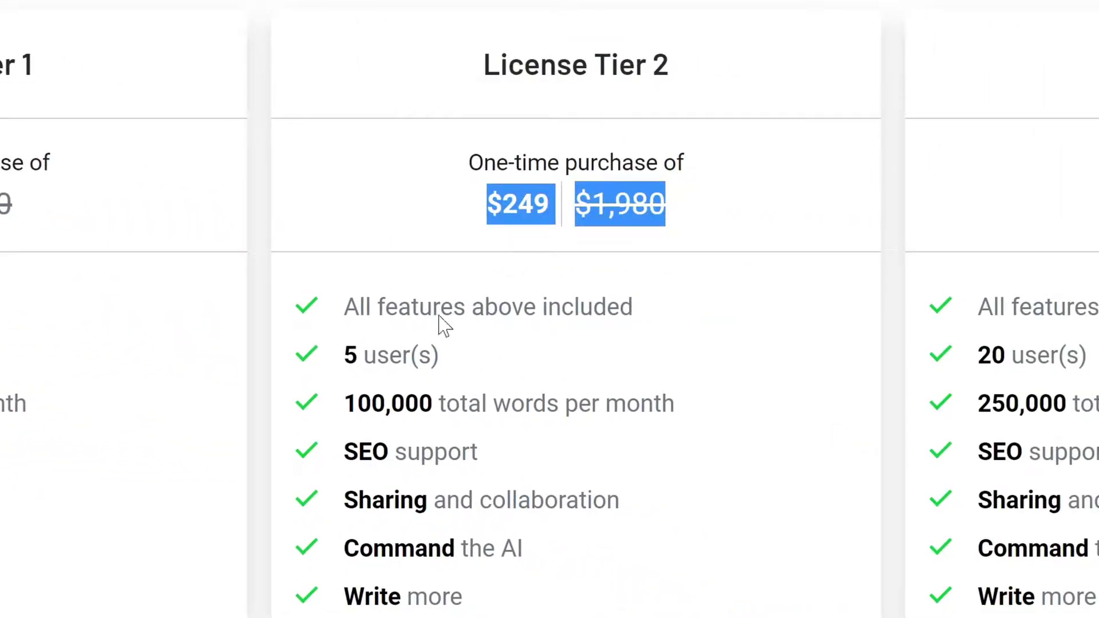
click(415, 241)
drag(344, 403, 717, 412)
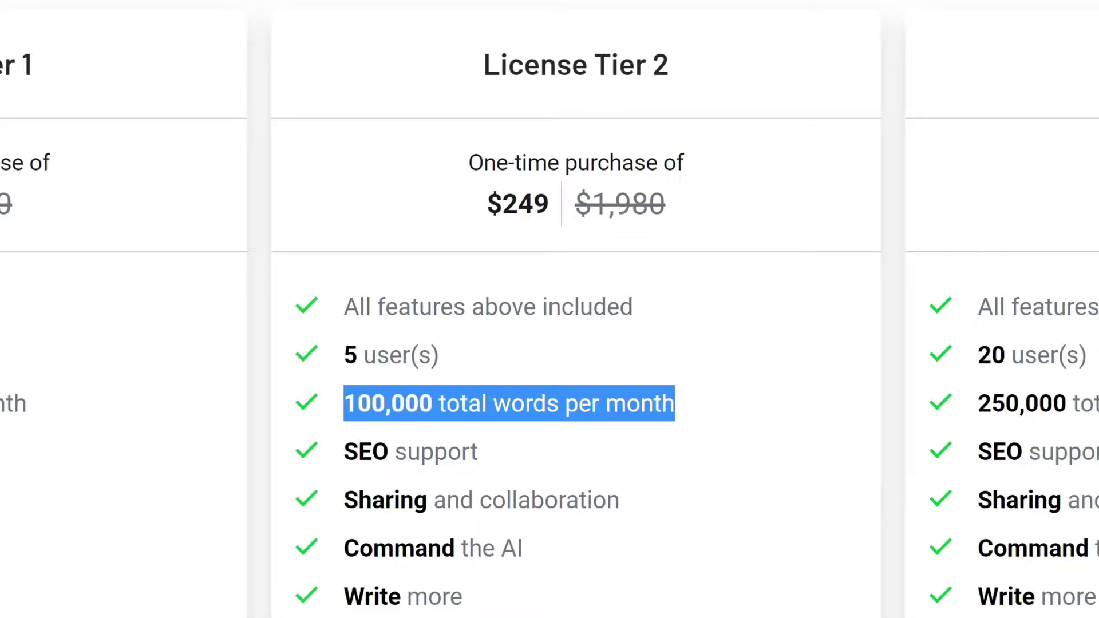
- Highlight License Tier 3's heading, $399 price and 250,000 words per month
drag(569, 44, 763, 44)
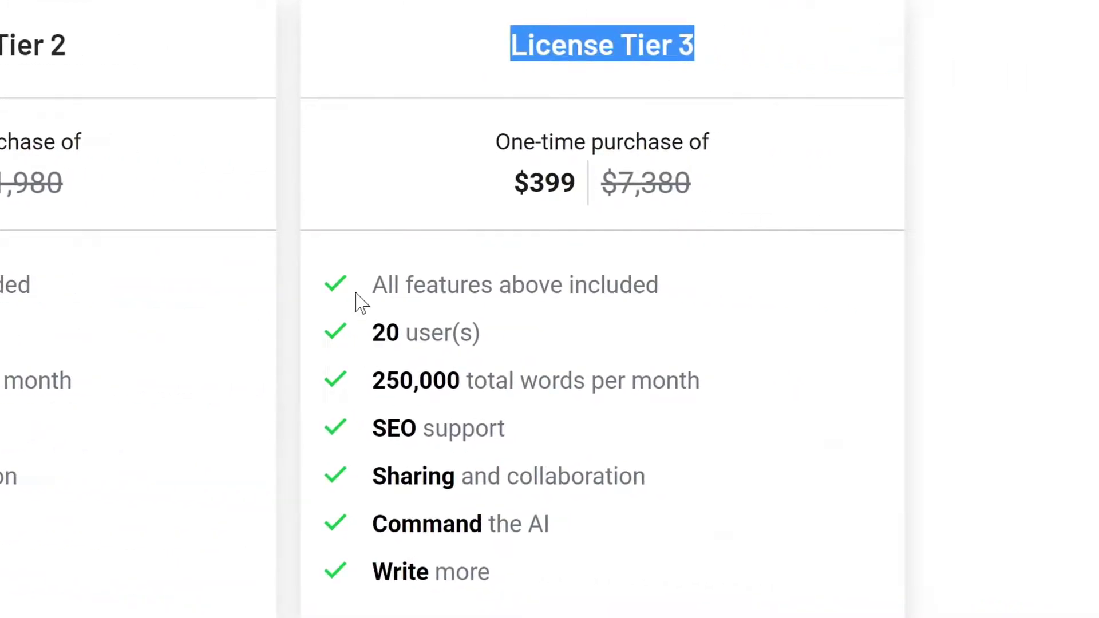
drag(517, 182, 577, 183)
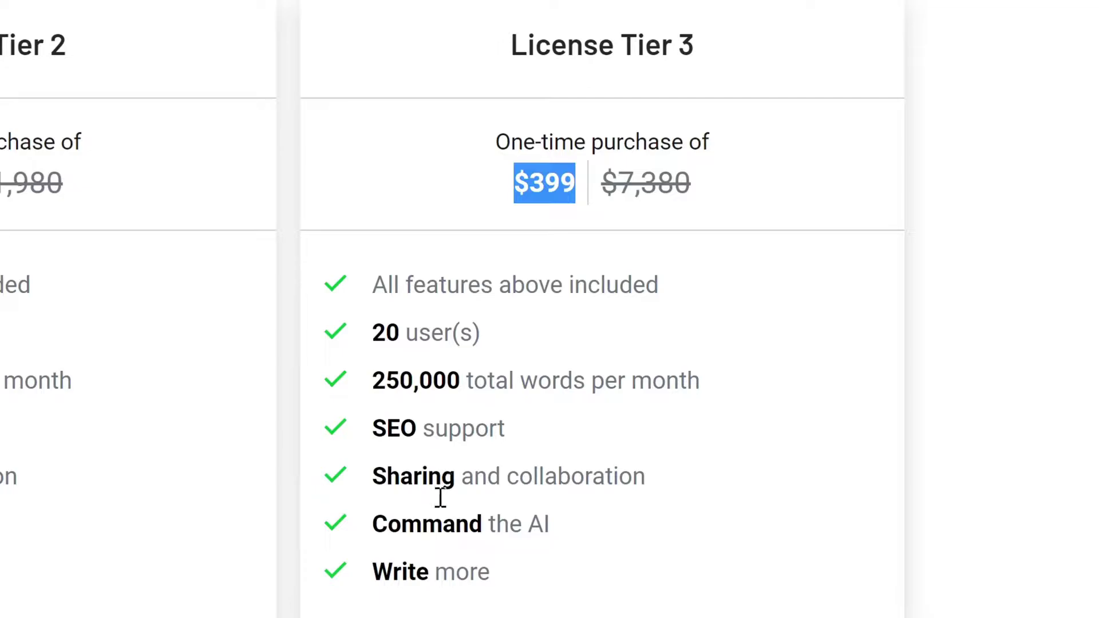
drag(373, 381, 715, 375)
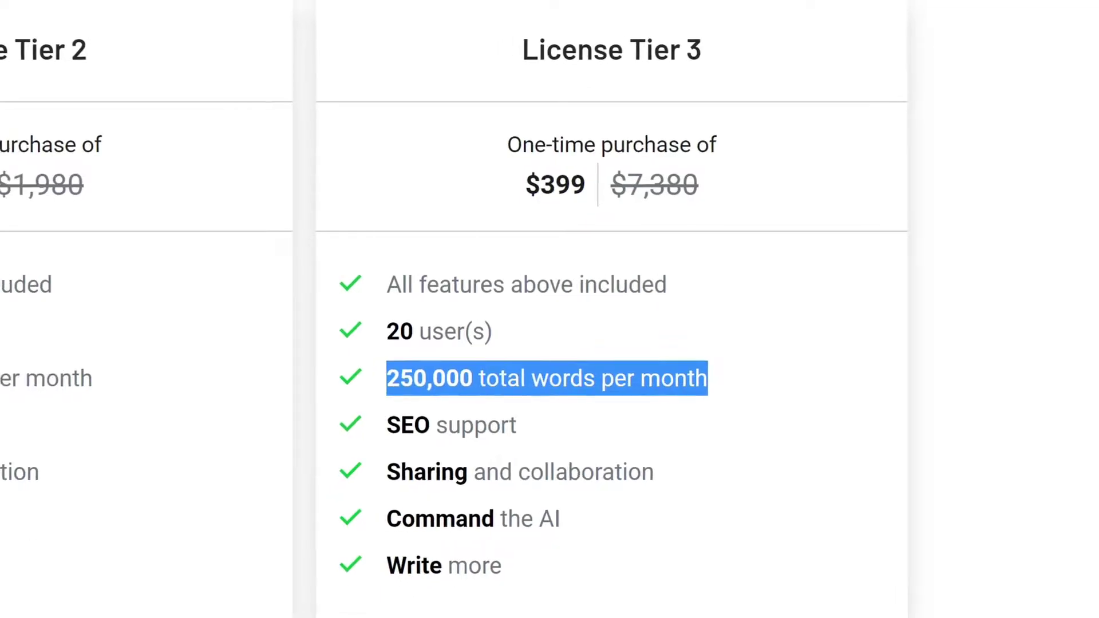
scroll(224, 365, up, 10)
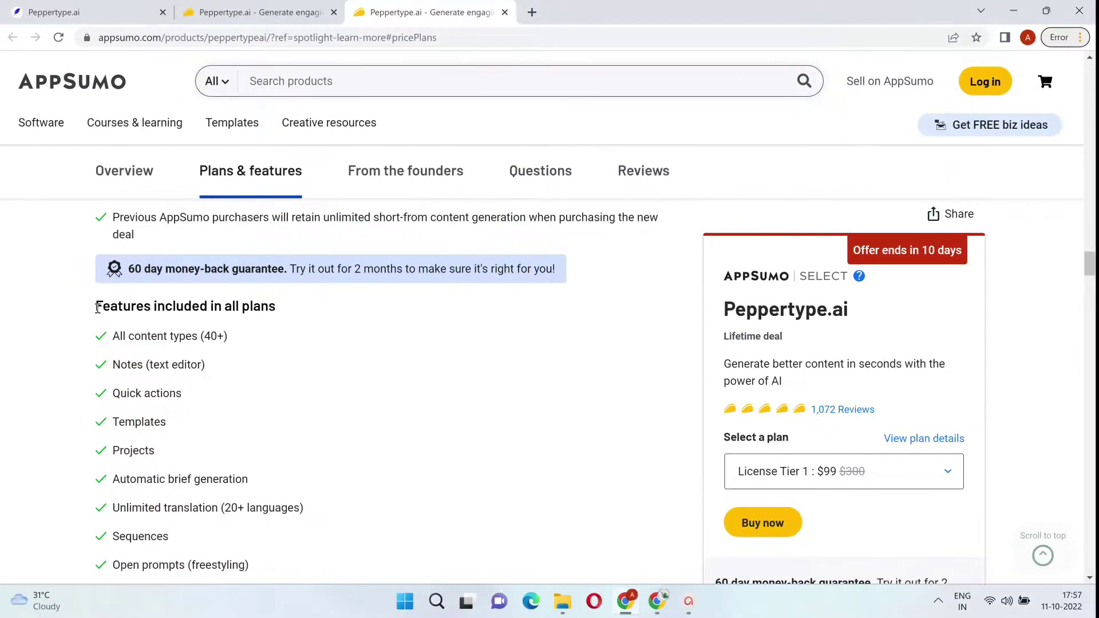
drag(98, 308, 298, 322)
scroll(238, 373, down, 1)
click(130, 271)
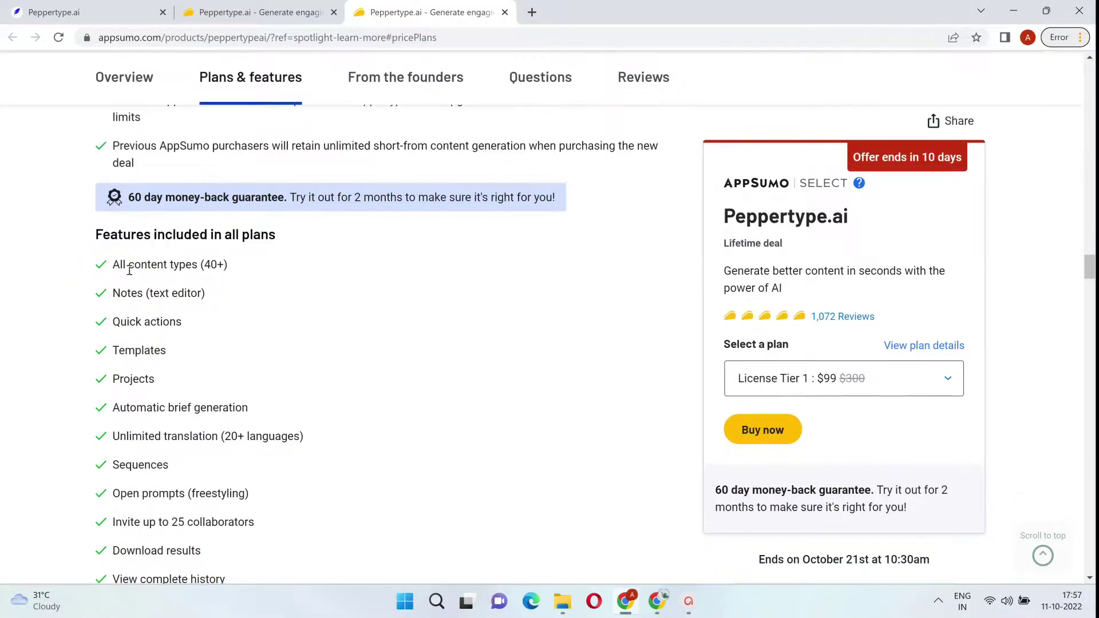
drag(130, 270, 195, 272)
drag(115, 293, 170, 308)
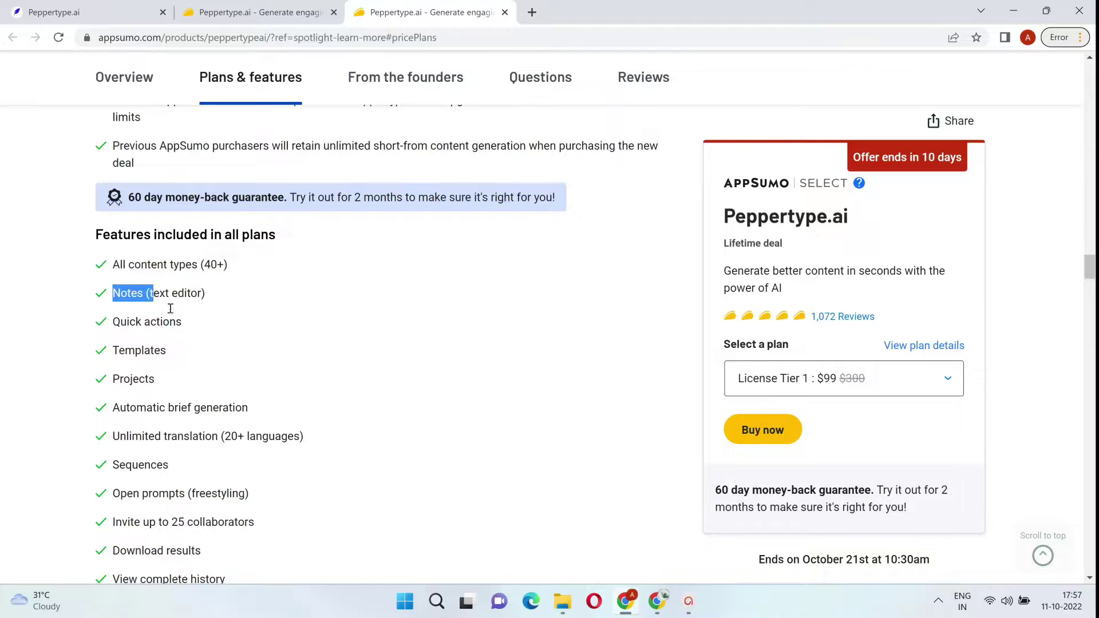
scroll(229, 350, down, 1)
scroll(281, 408, down, 1)
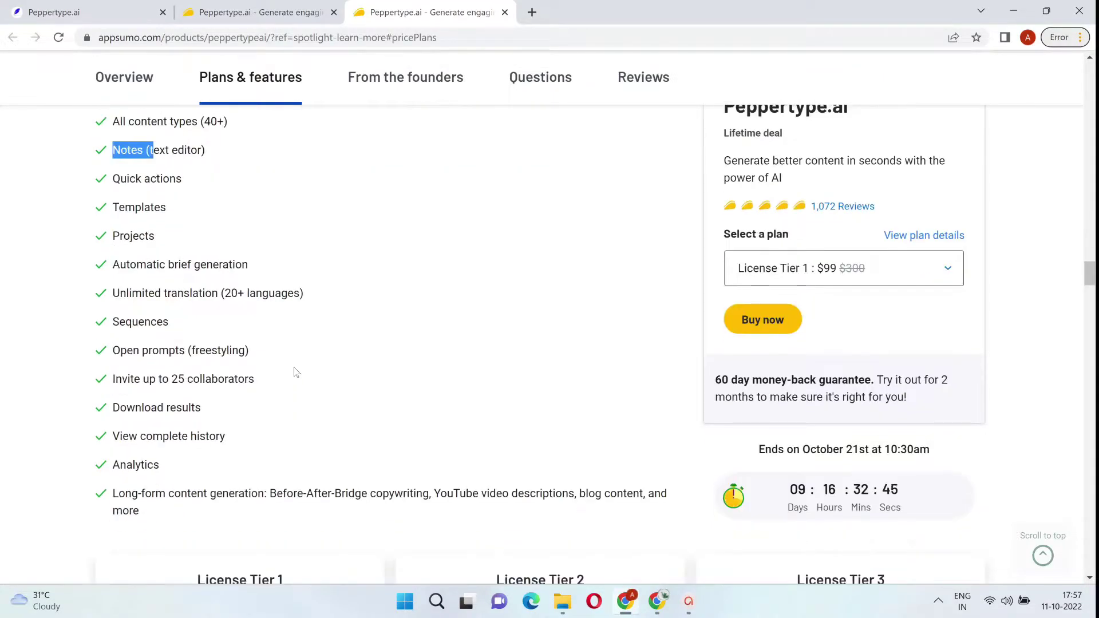
click(296, 373)
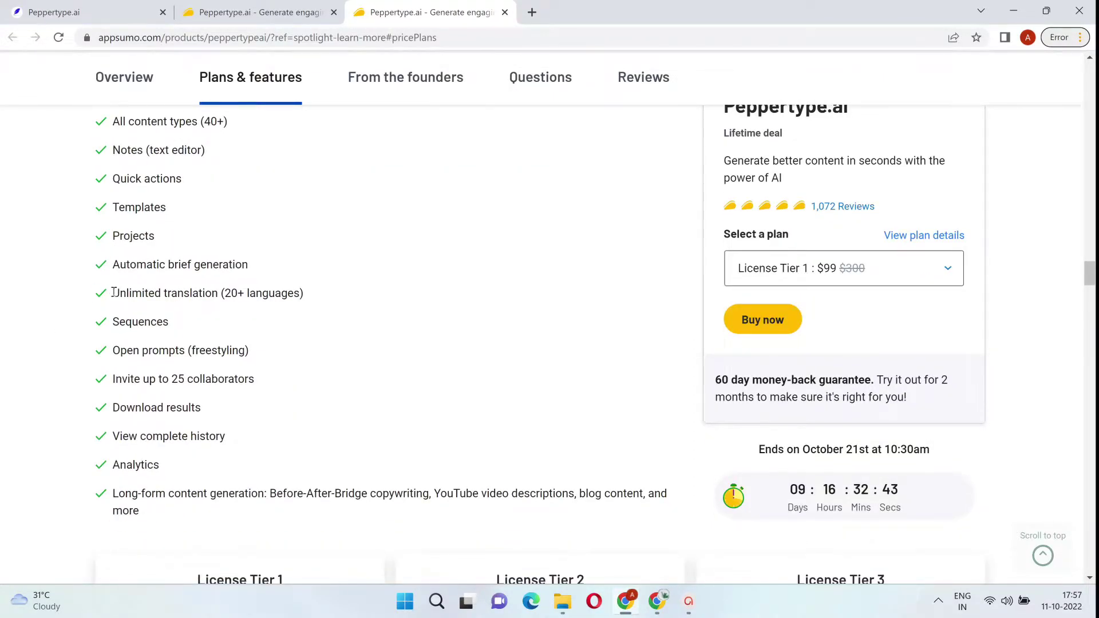
drag(113, 294, 322, 304)
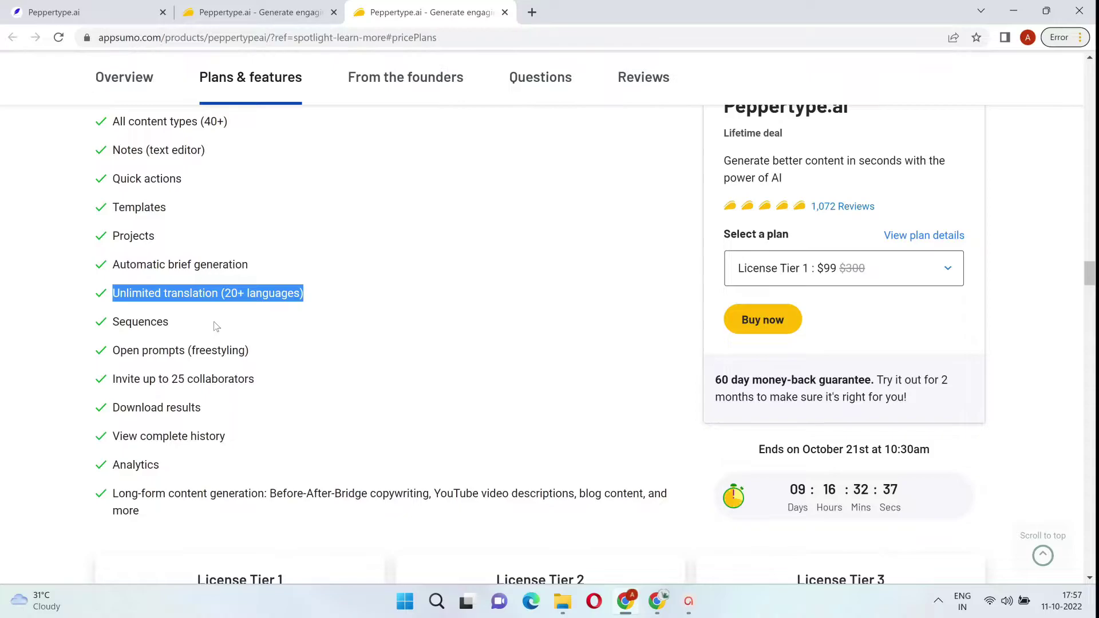
scroll(216, 327, up, 20)
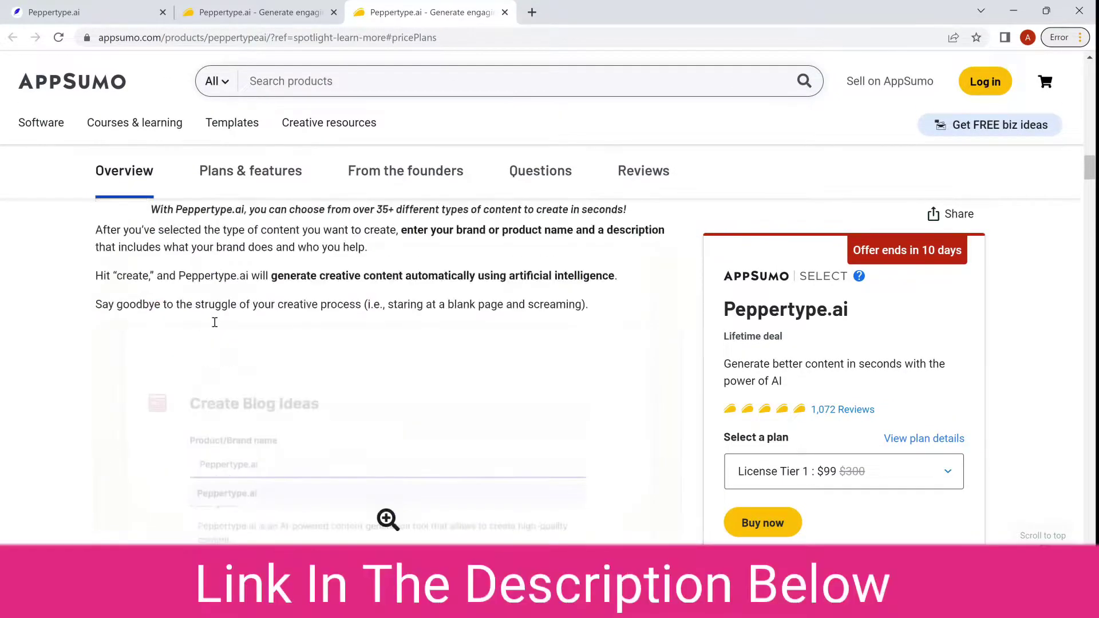
scroll(214, 323, up, 2)
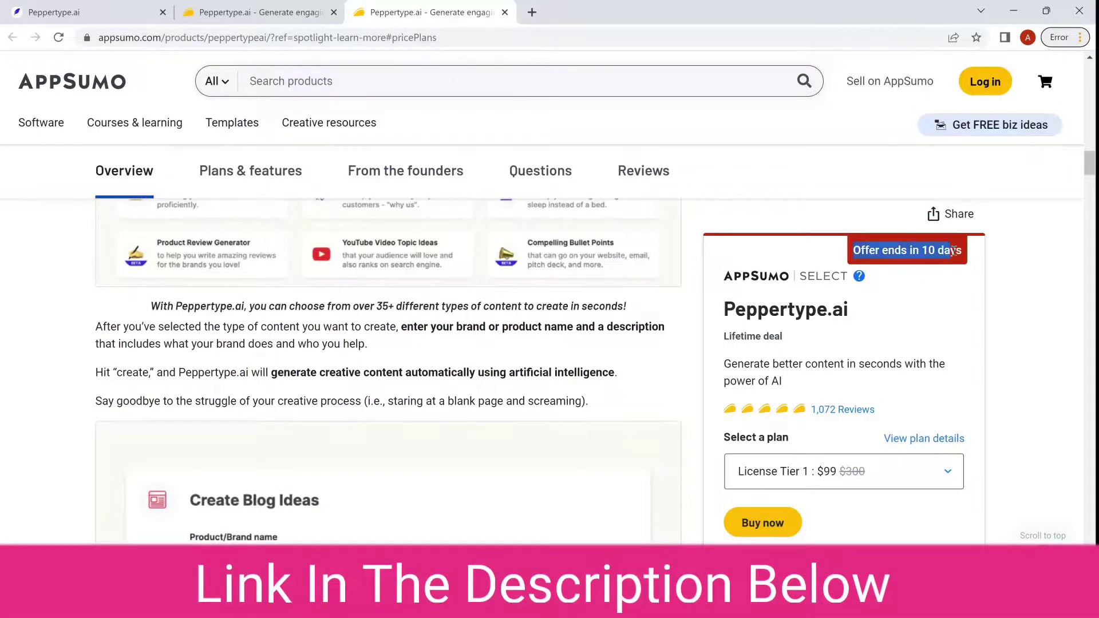
drag(711, 318, 866, 315)
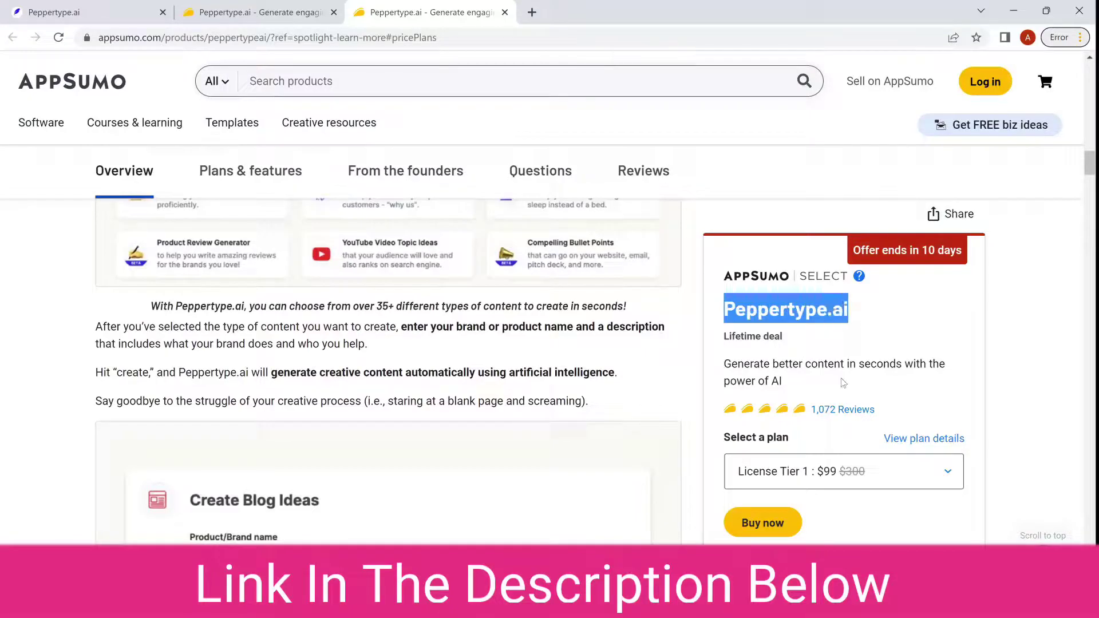
click(720, 345)
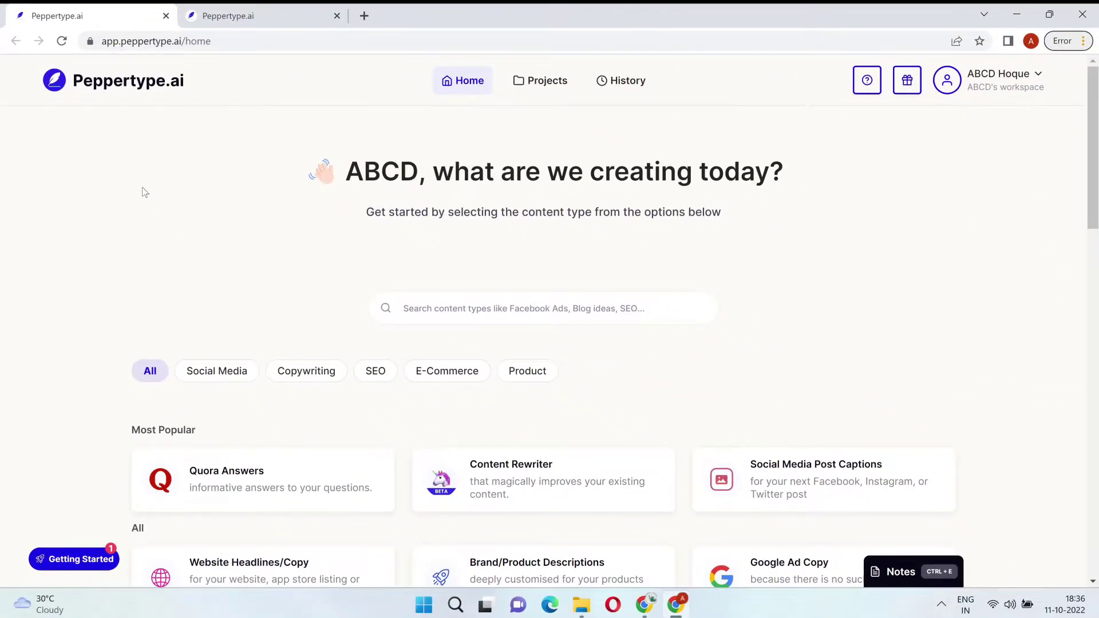
scroll(142, 238, down, 3)
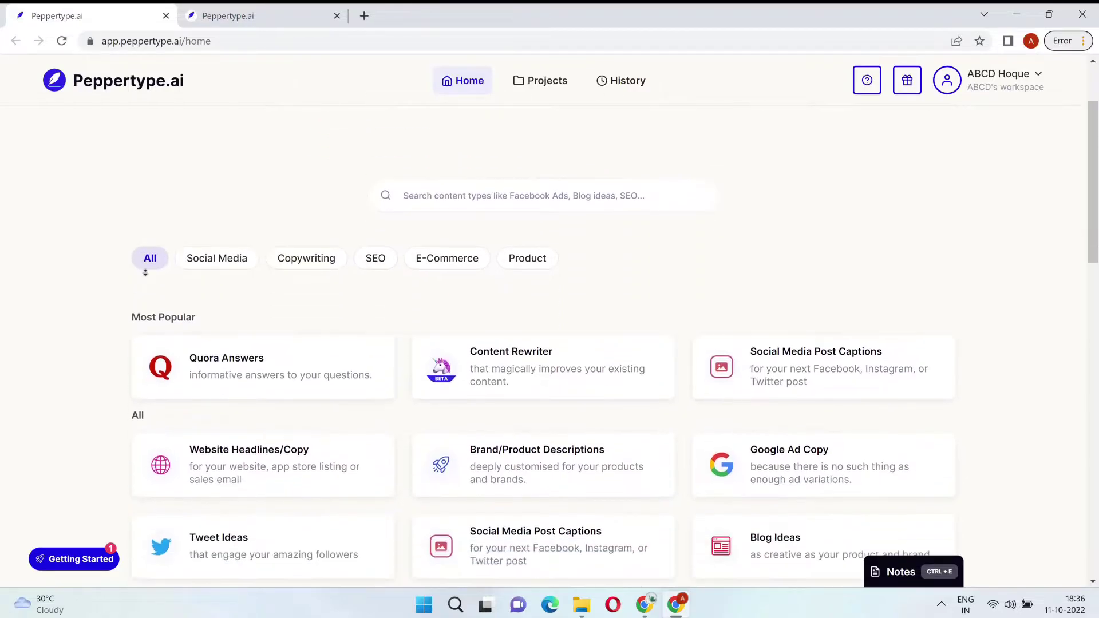
scroll(126, 272, down, 1)
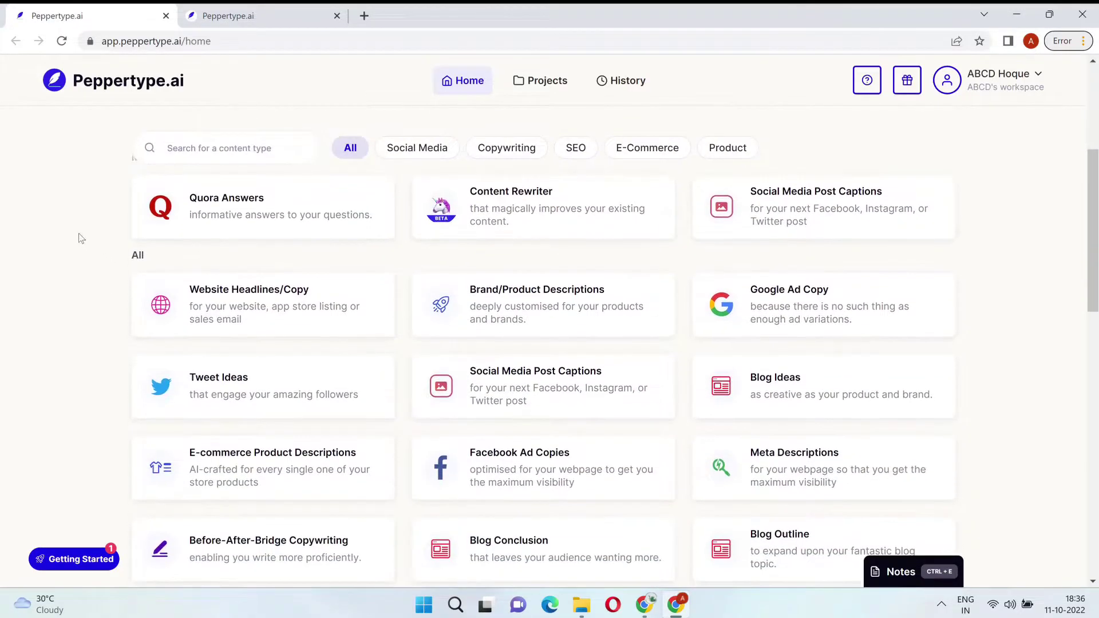
scroll(81, 238, up, 1)
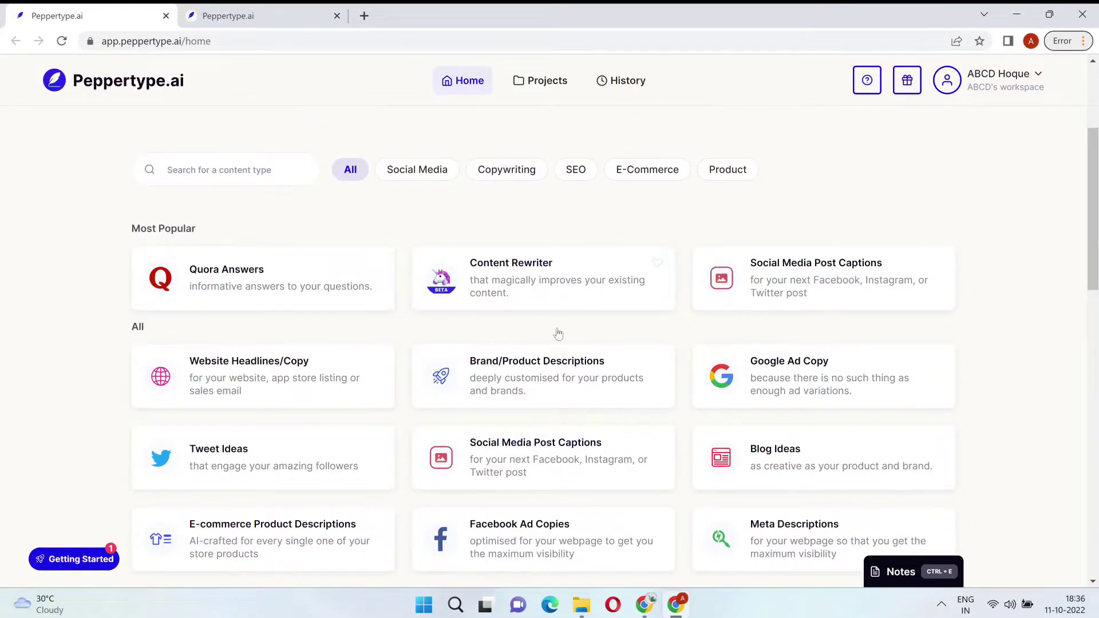
scroll(449, 292, up, 3)
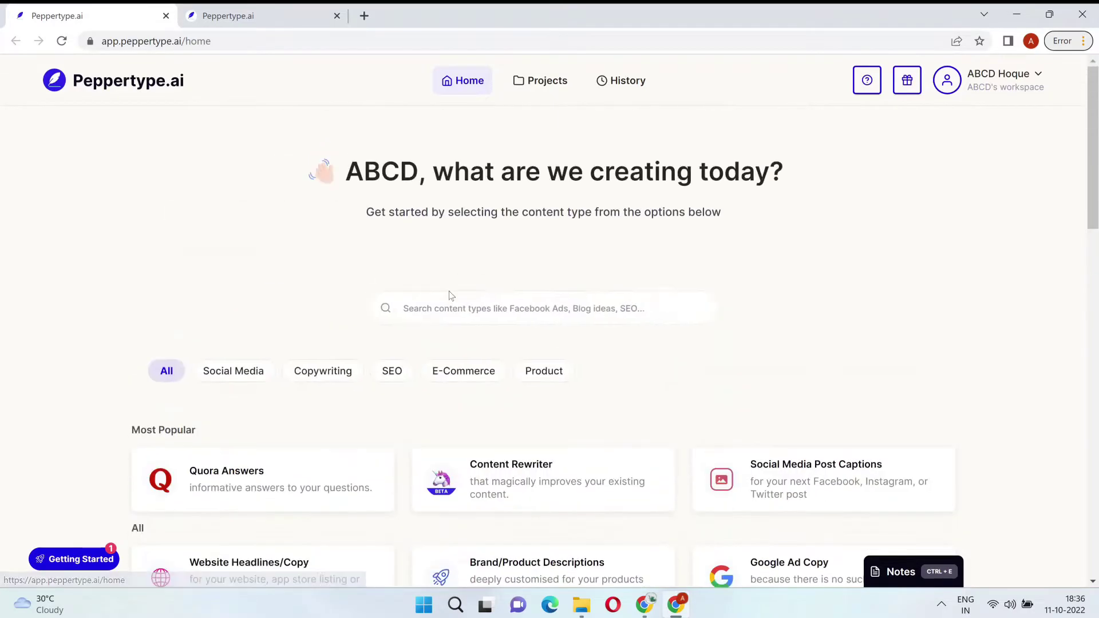
scroll(481, 467, down, 3)
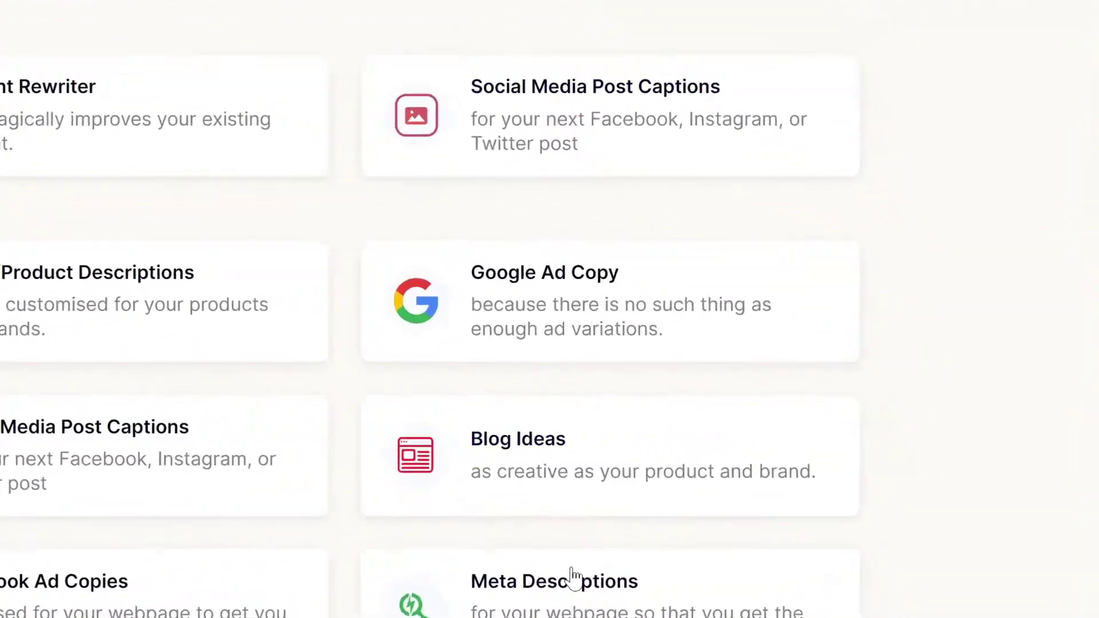
- Open the Google Ad Copy generator and highlight its prefilled Peppertype.ai product name and description
click(522, 290)
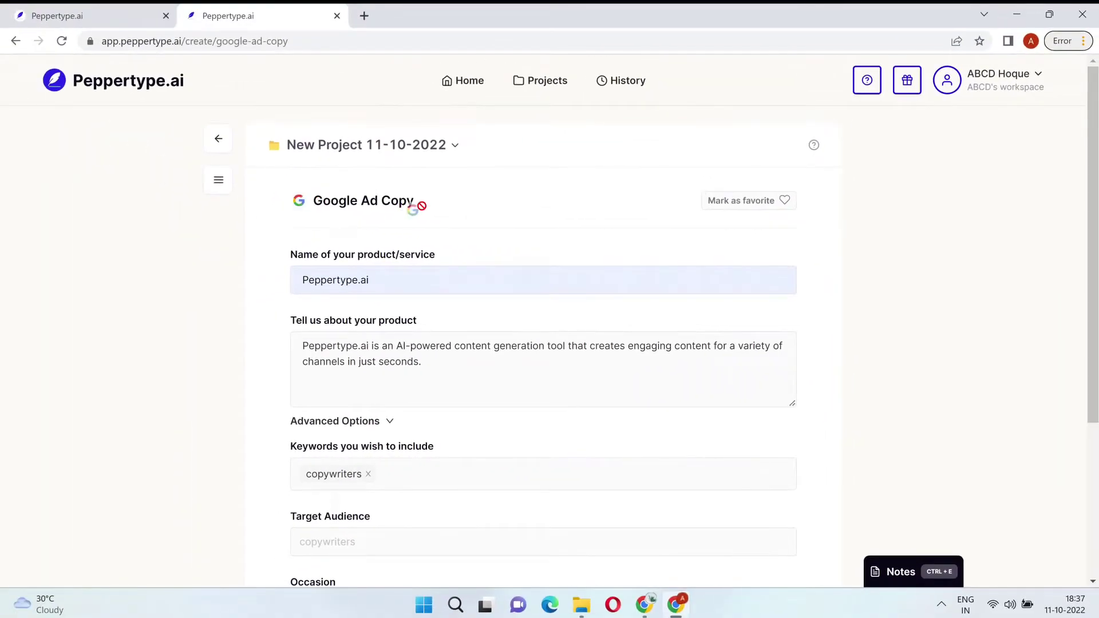
drag(383, 280, 257, 297)
click(257, 297)
drag(426, 367, 301, 344)
click(243, 418)
scroll(244, 418, down, 3)
- Autofill target audience 'copywriters', occasion 'lunch' and promotion '50%', then create the ad copies
click(396, 333)
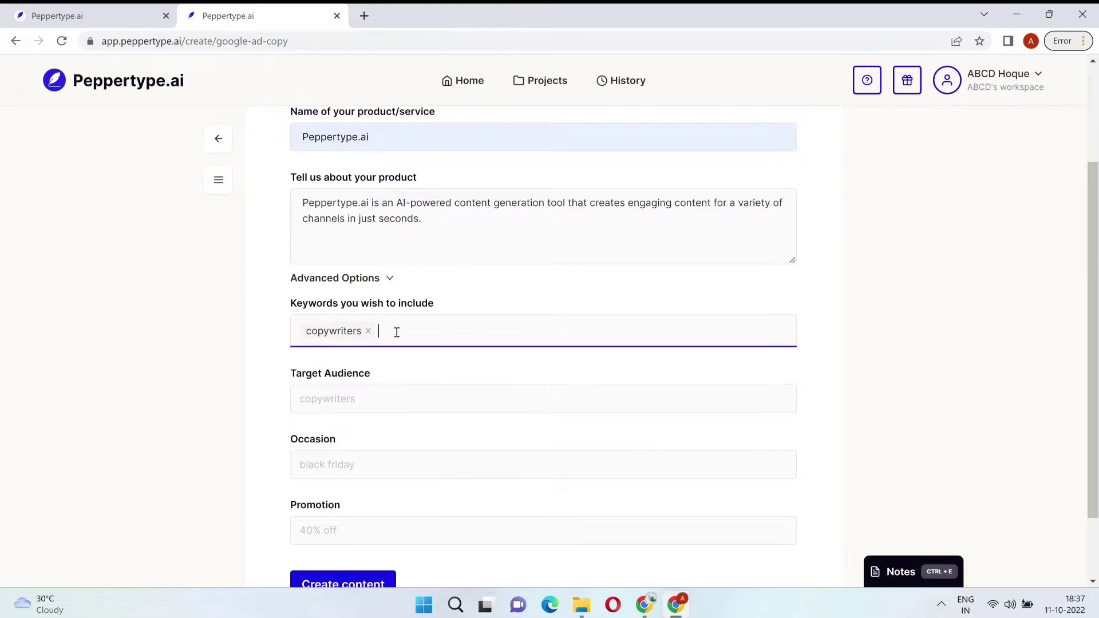
click(329, 397)
click(392, 434)
scroll(356, 461, down, 1)
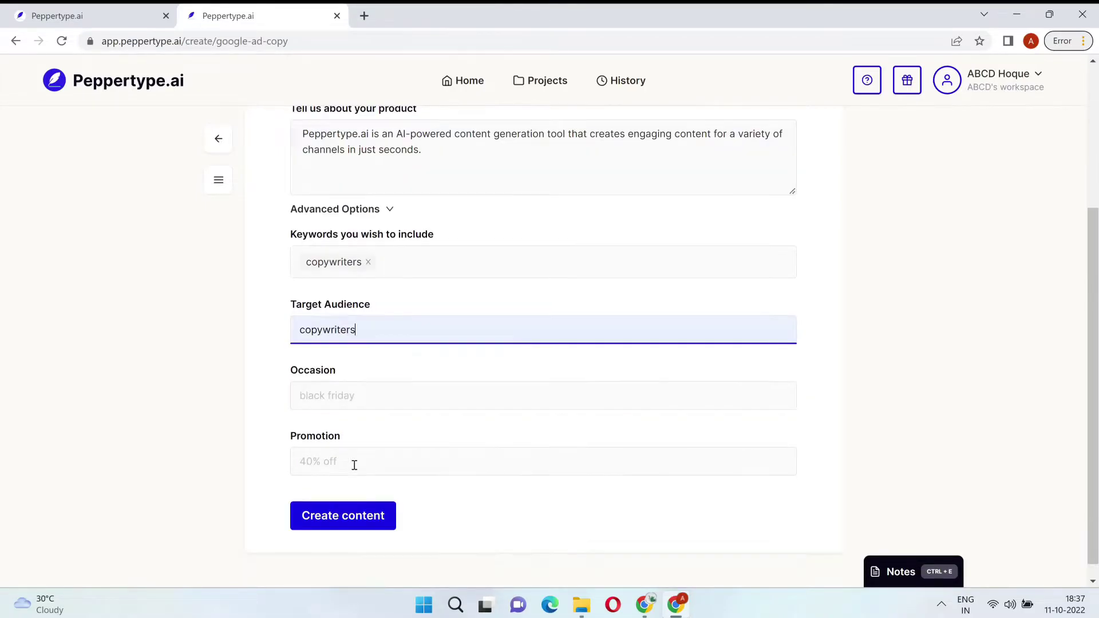
click(356, 395)
click(398, 439)
click(376, 458)
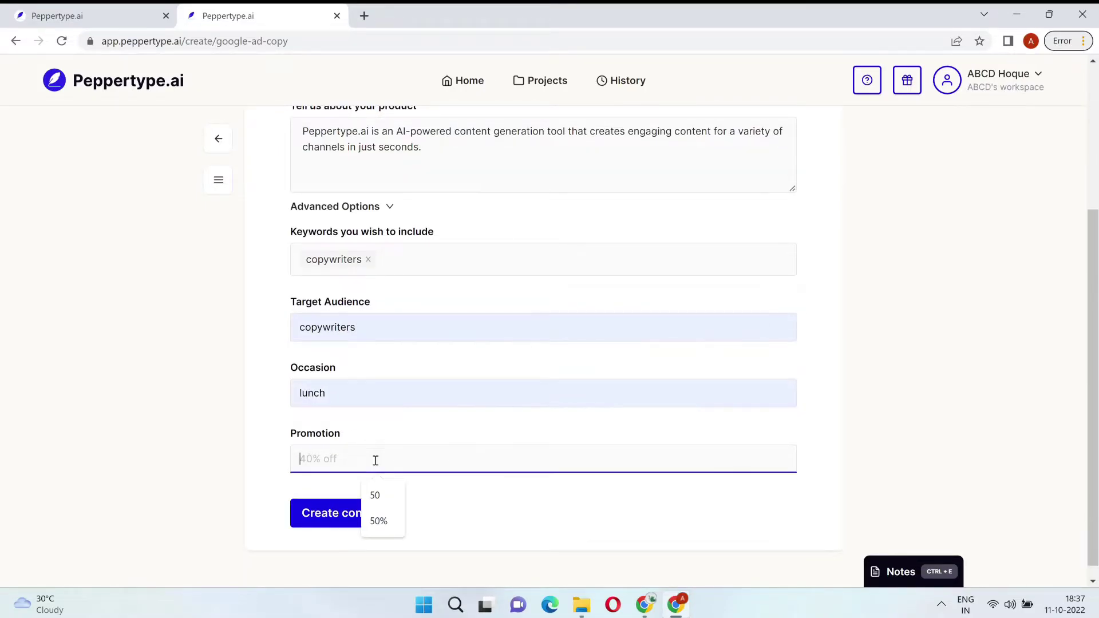
click(376, 517)
click(330, 514)
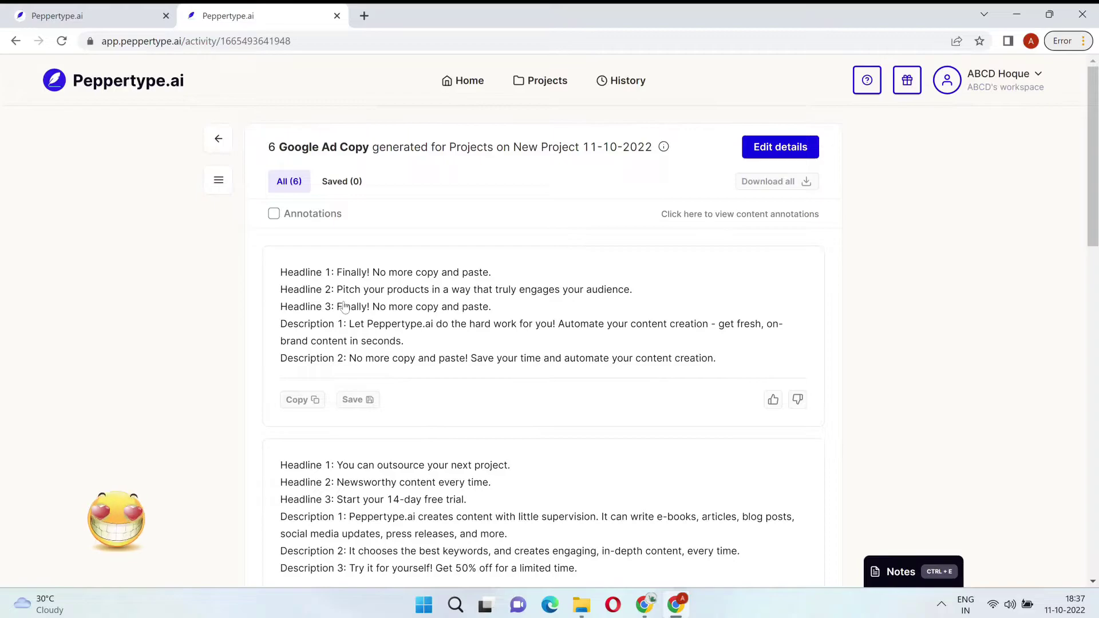
- Turn on Annotations and scroll through the six colour-marked Google ad copies
scroll(371, 488, down, 4)
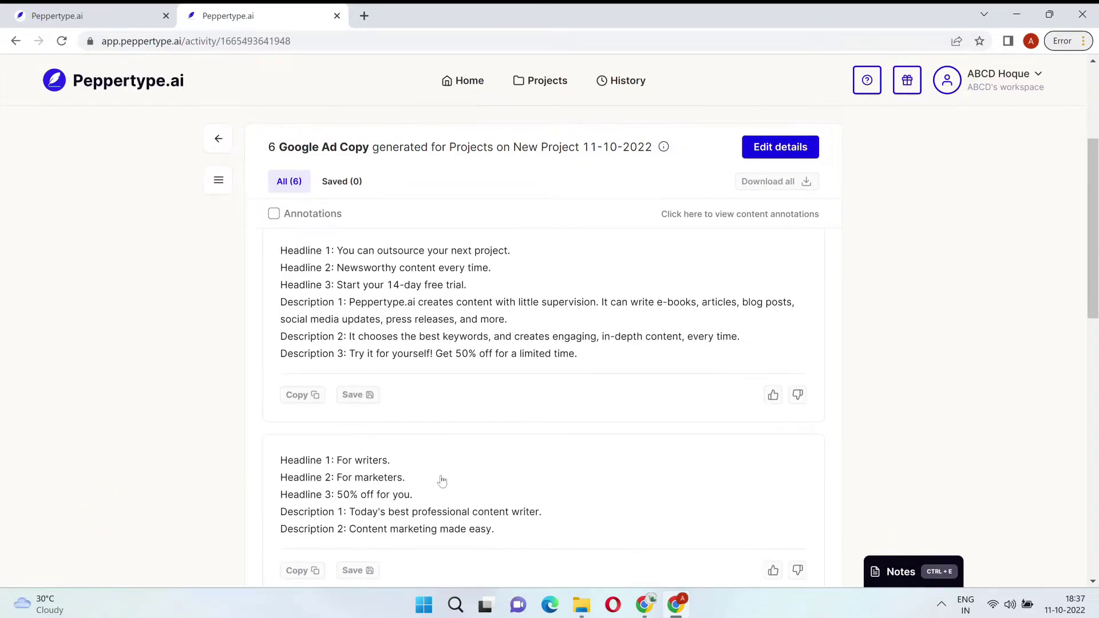
scroll(442, 481, up, 4)
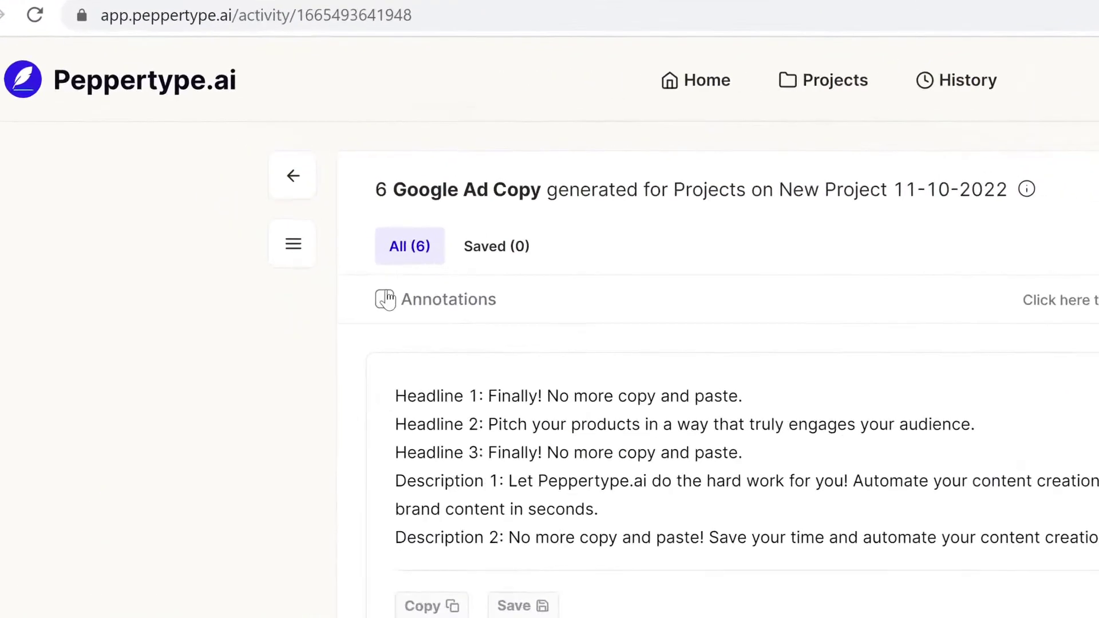
click(274, 214)
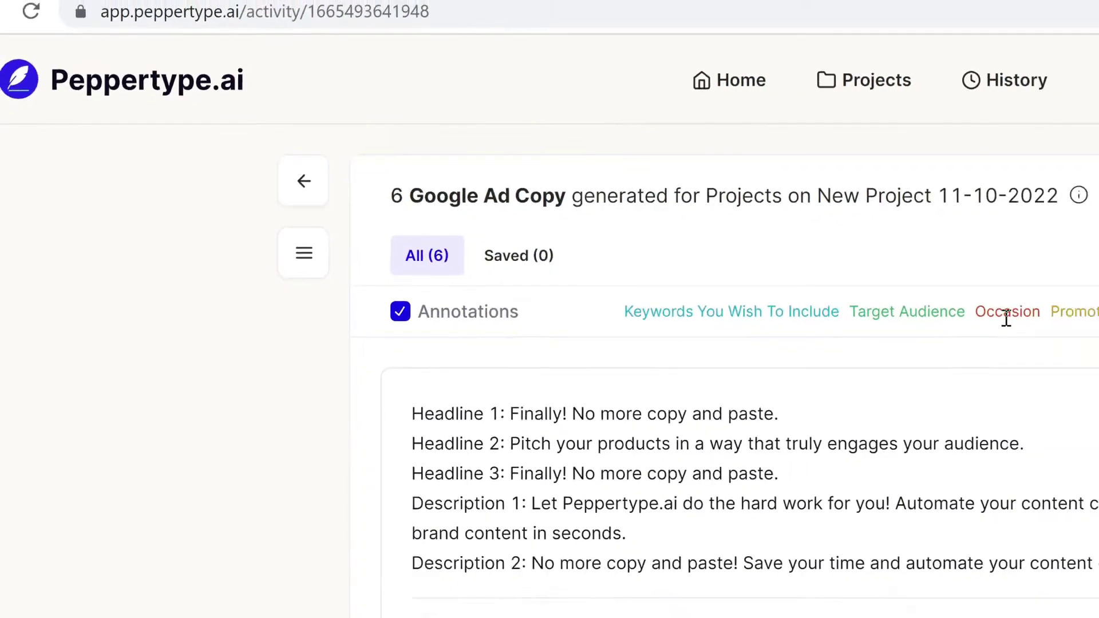
scroll(549, 348, down, 4)
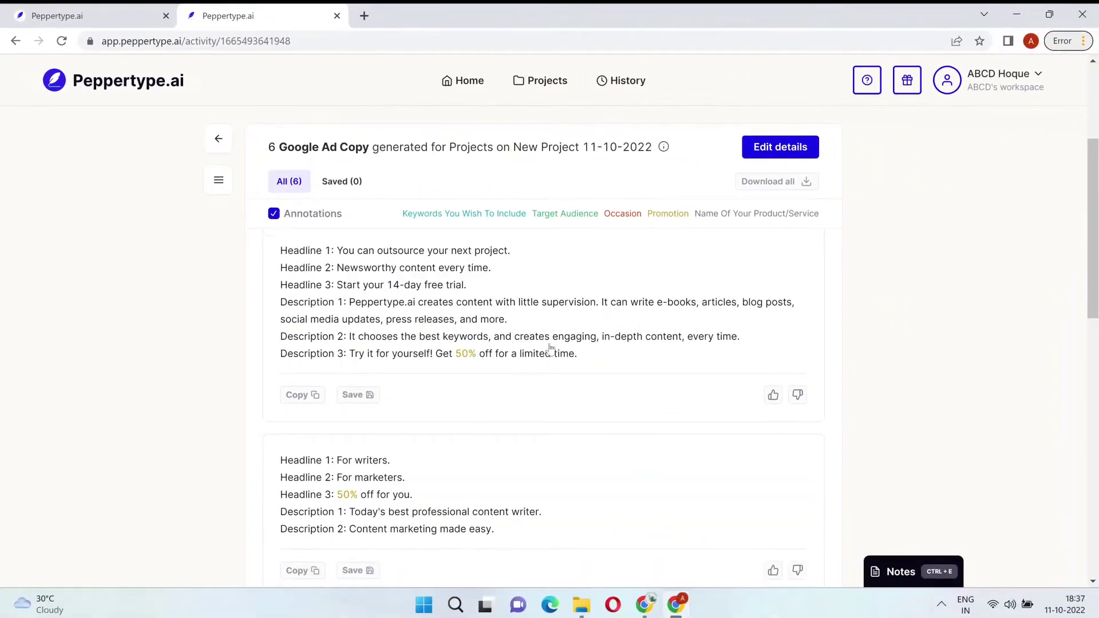
scroll(550, 348, down, 7)
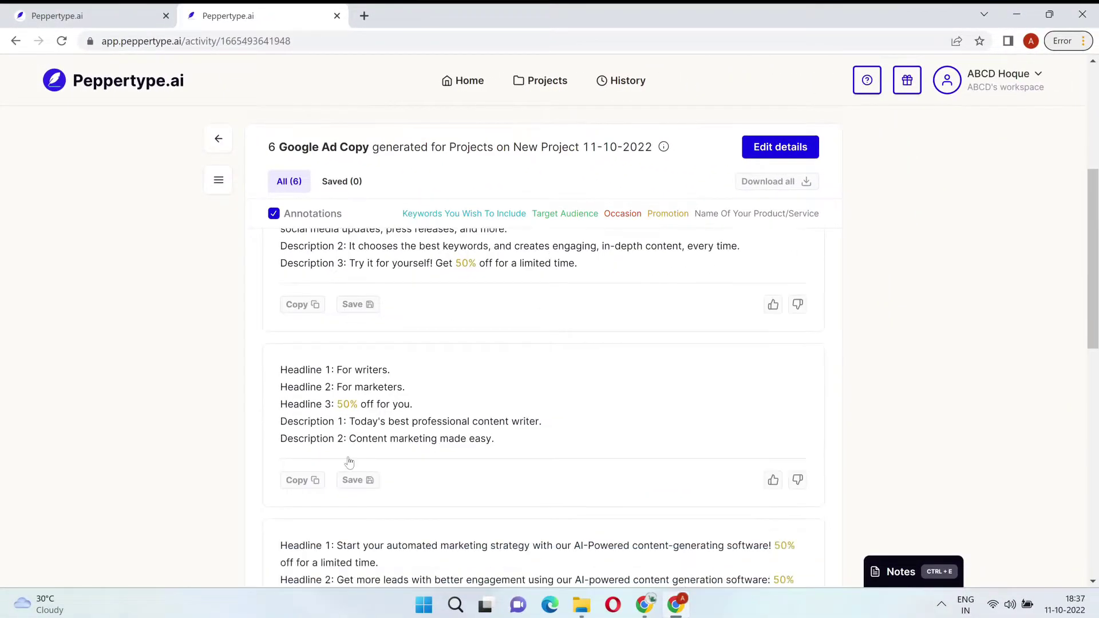
scroll(452, 452, down, 4)
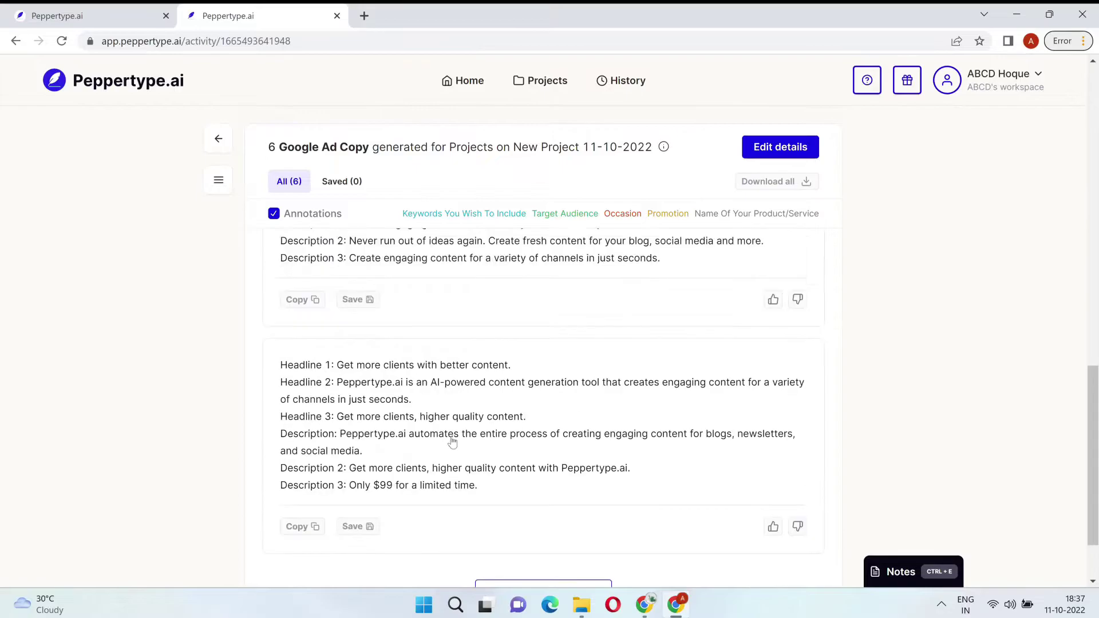
scroll(453, 449, up, 9)
scroll(452, 442, up, 6)
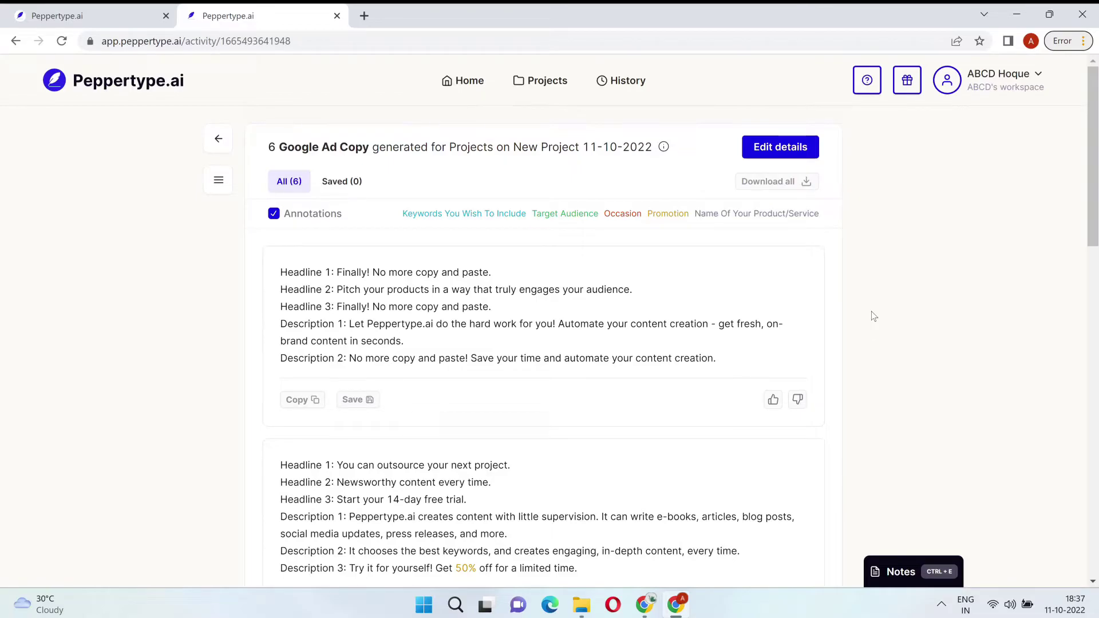
- Look over the My Account page and Workspace Settings from the avatar menu
click(941, 85)
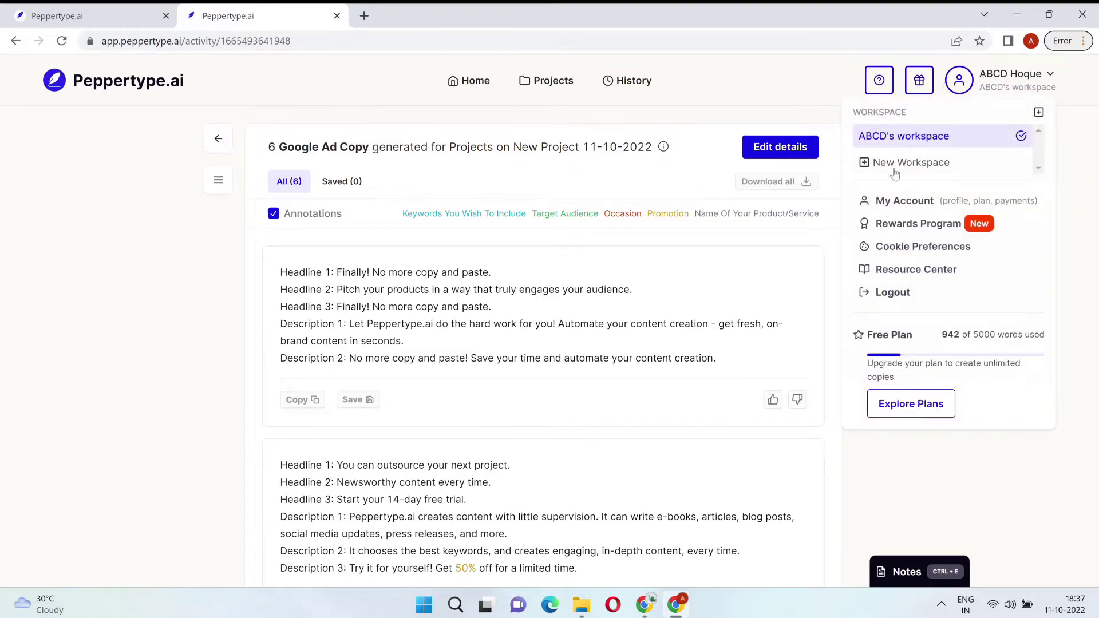
click(902, 201)
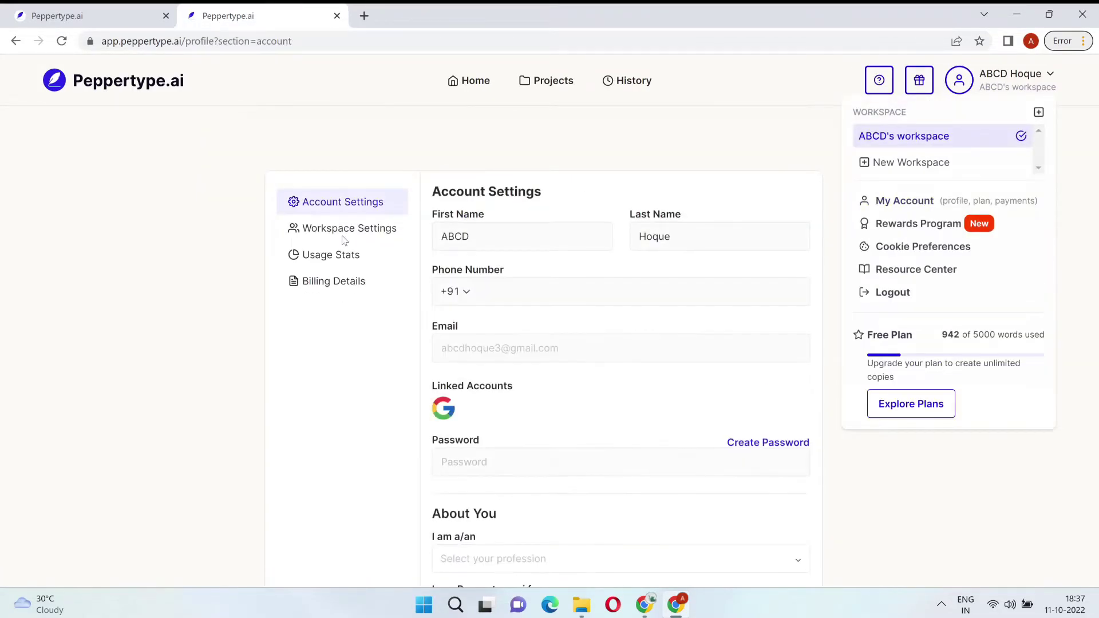
click(344, 236)
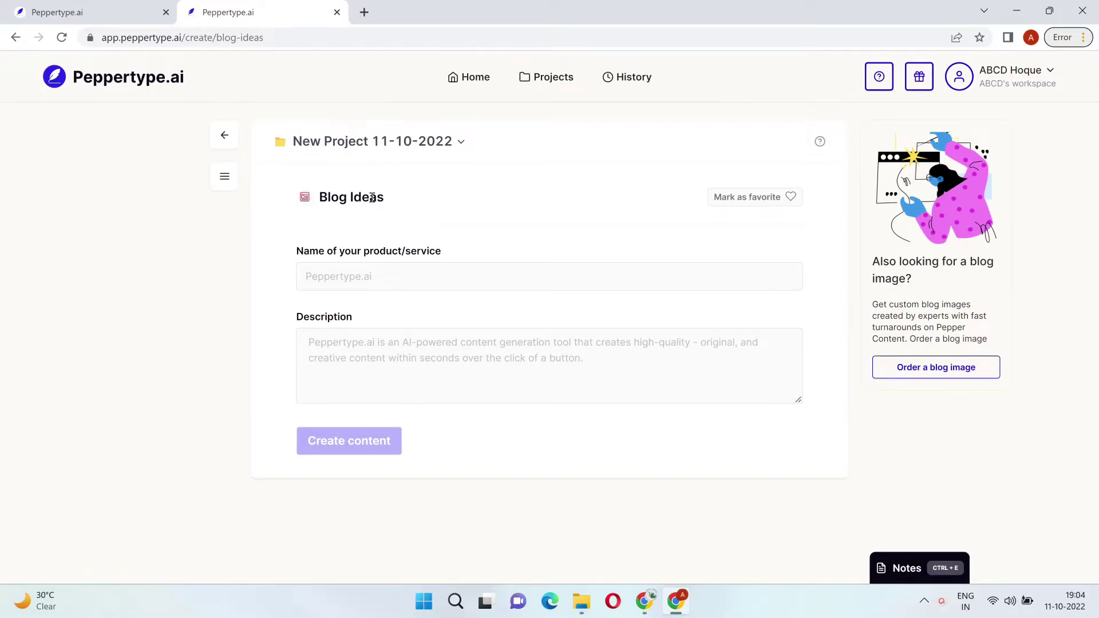
- Fill the Blog Ideas form with product name Peppertype.ai and the pasted product description
triple_click(373, 198)
click(269, 269)
click(351, 278)
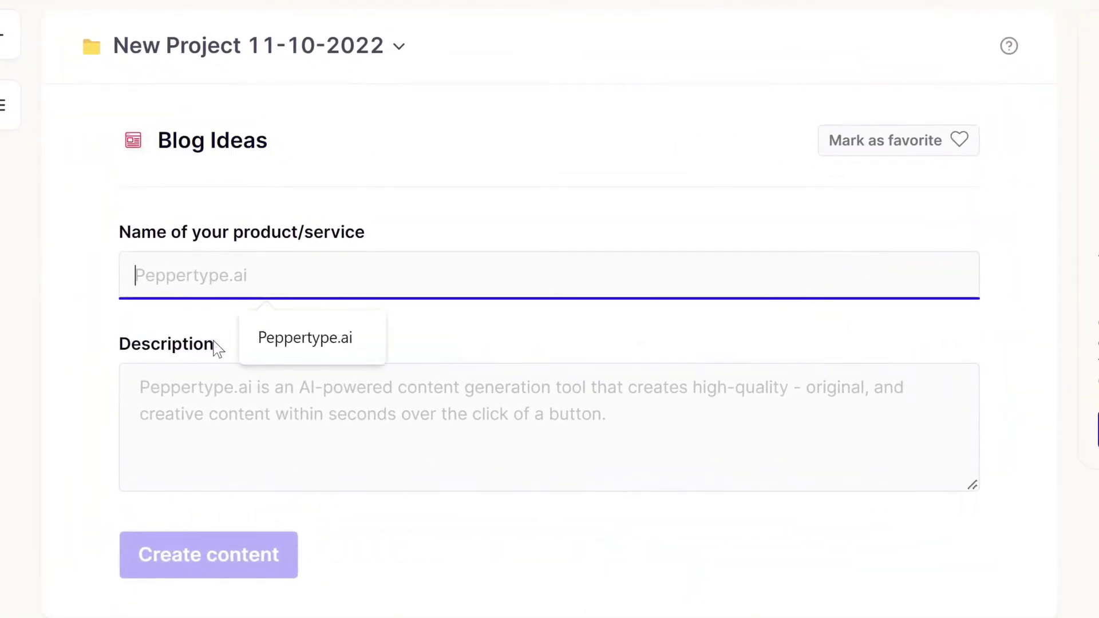
click(284, 338)
click(285, 397)
right_click(284, 397)
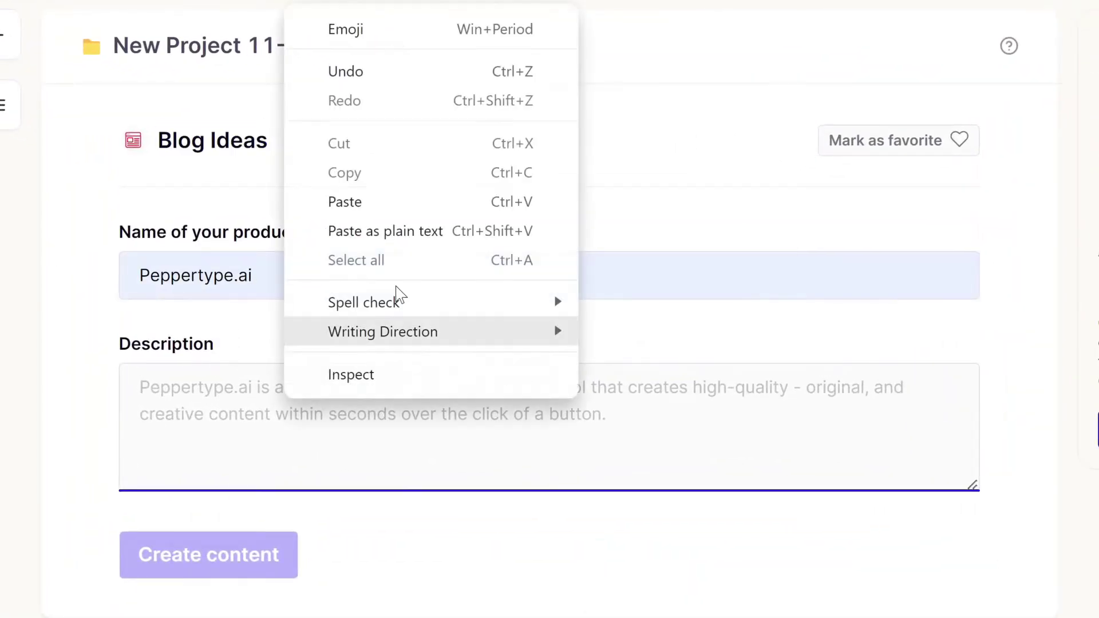
click(400, 204)
- Generate the six blog ideas, then return to the Home templates tab with Ctrl+1
click(217, 545)
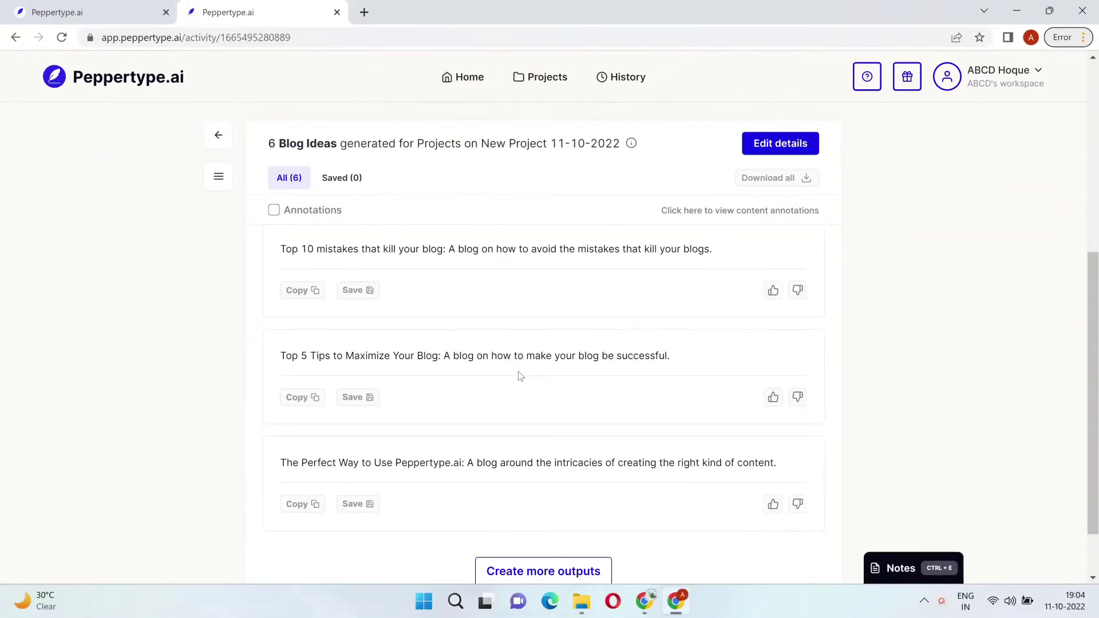
scroll(521, 376, up, 6)
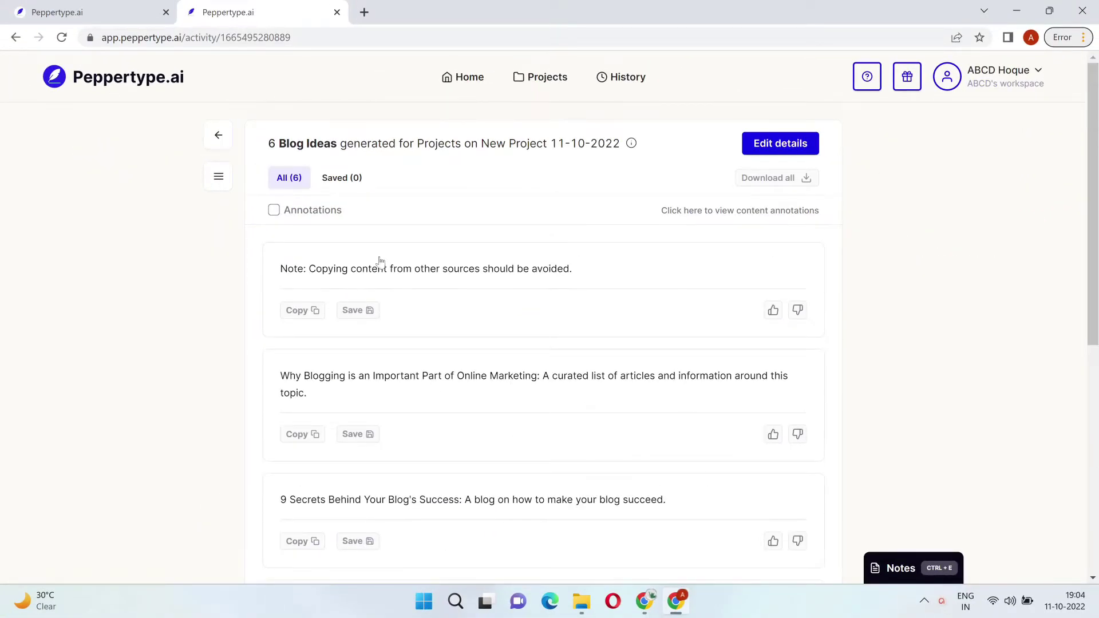
key(ctrl+1)
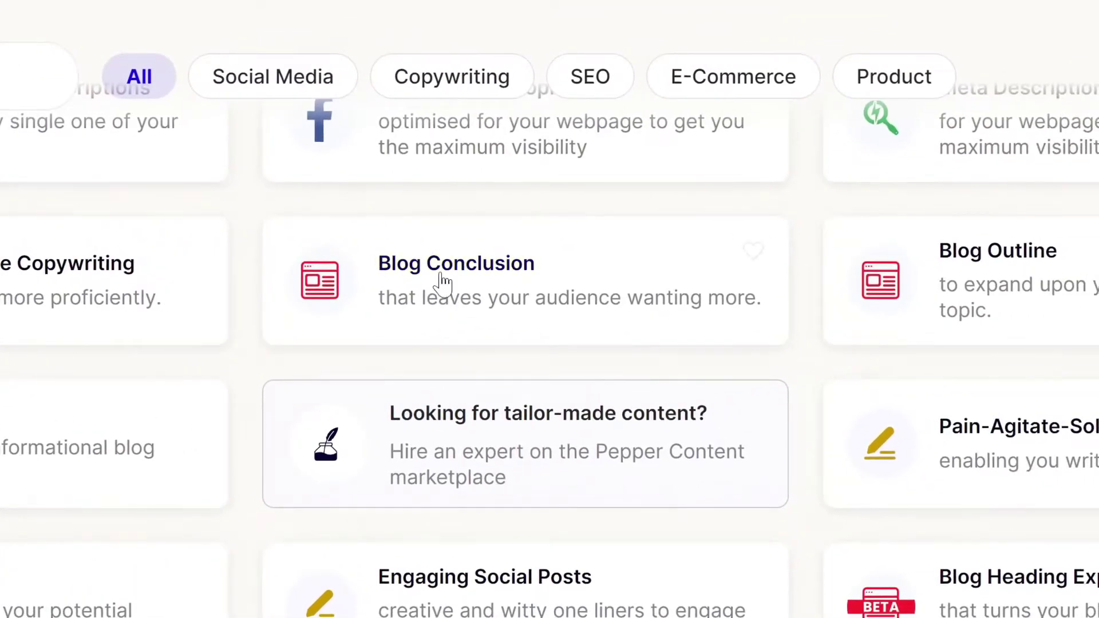
- Scroll through the Home templates and the four generated blog outlines
scroll(802, 572, up, 5)
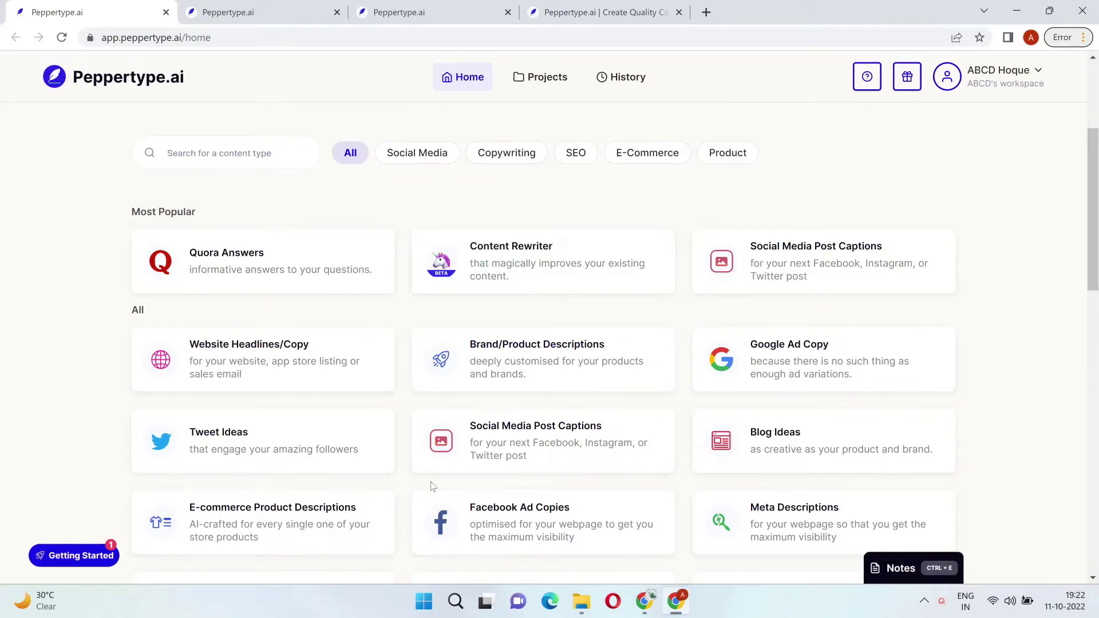
scroll(433, 487, down, 4)
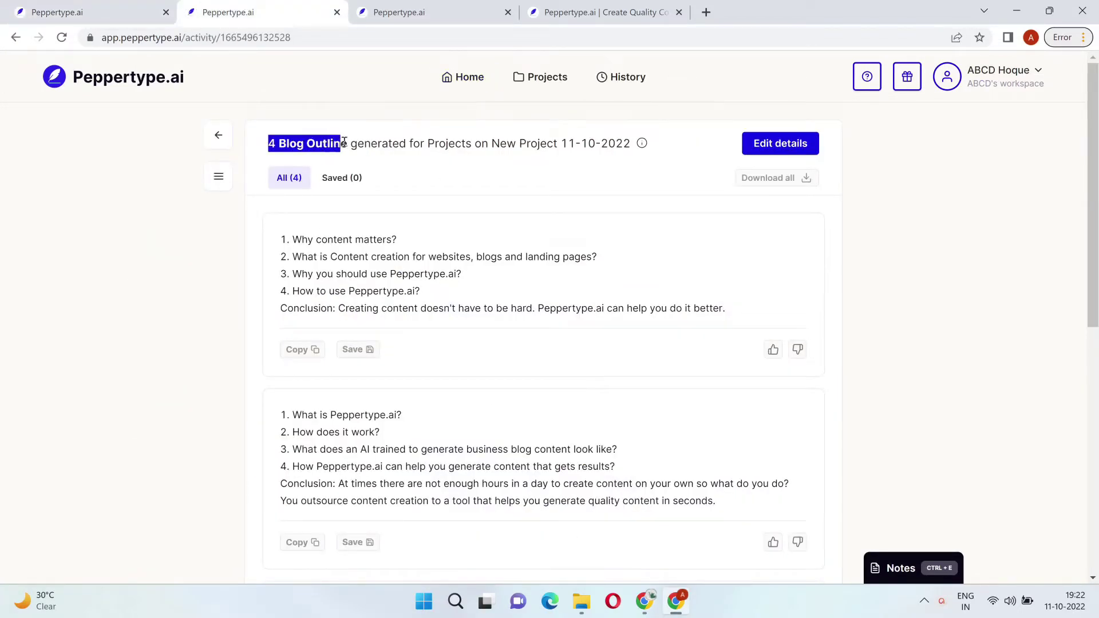
scroll(388, 340, down, 4)
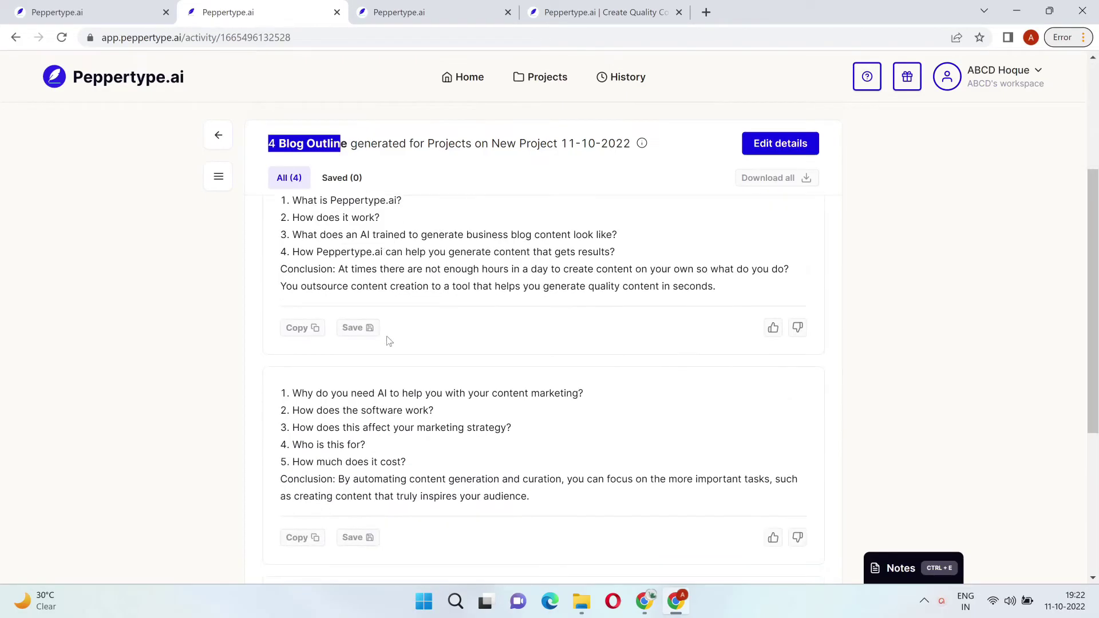
scroll(385, 338, up, 4)
- Highlight the Blog Heading Expander title, then view the 'Your Virtual Content Assistant' homepage
click(382, 5)
drag(317, 196, 465, 198)
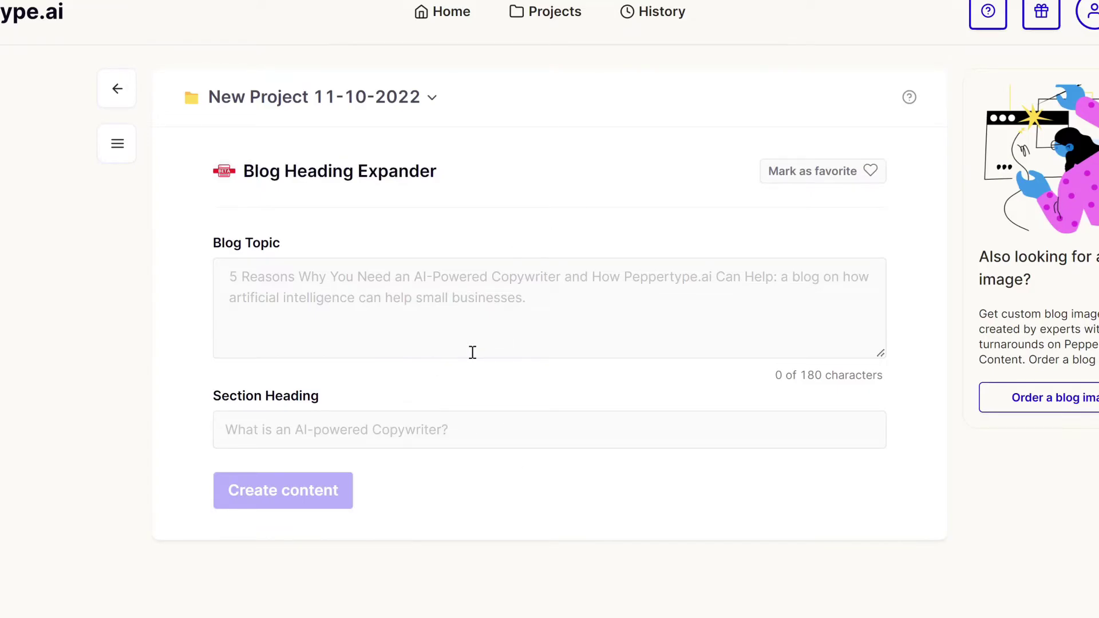
click(595, 12)
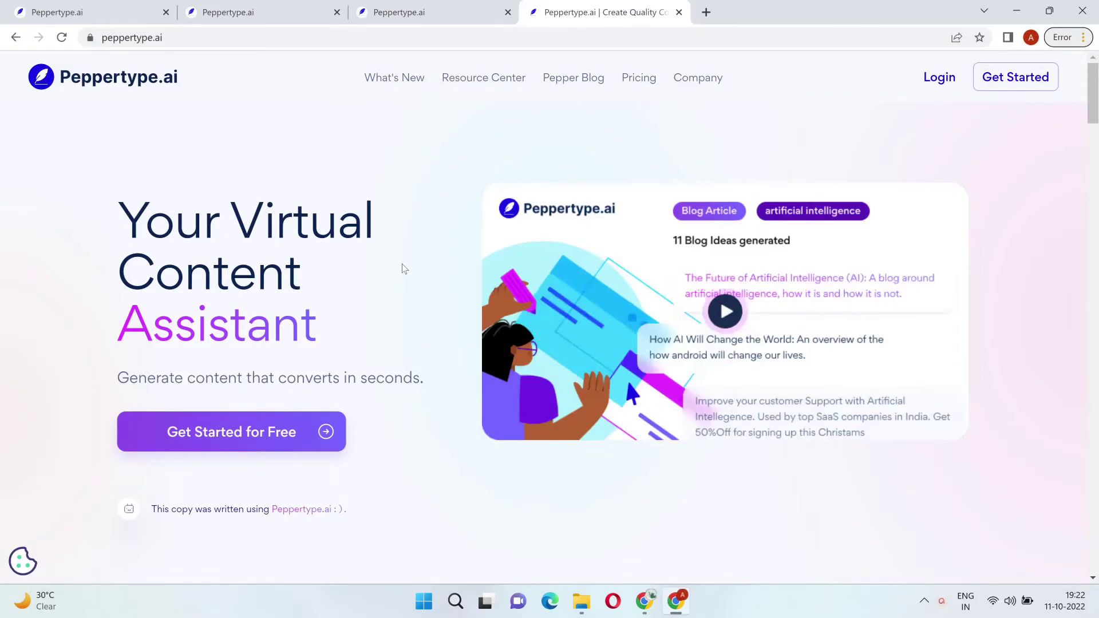
scroll(425, 339, down, 5)
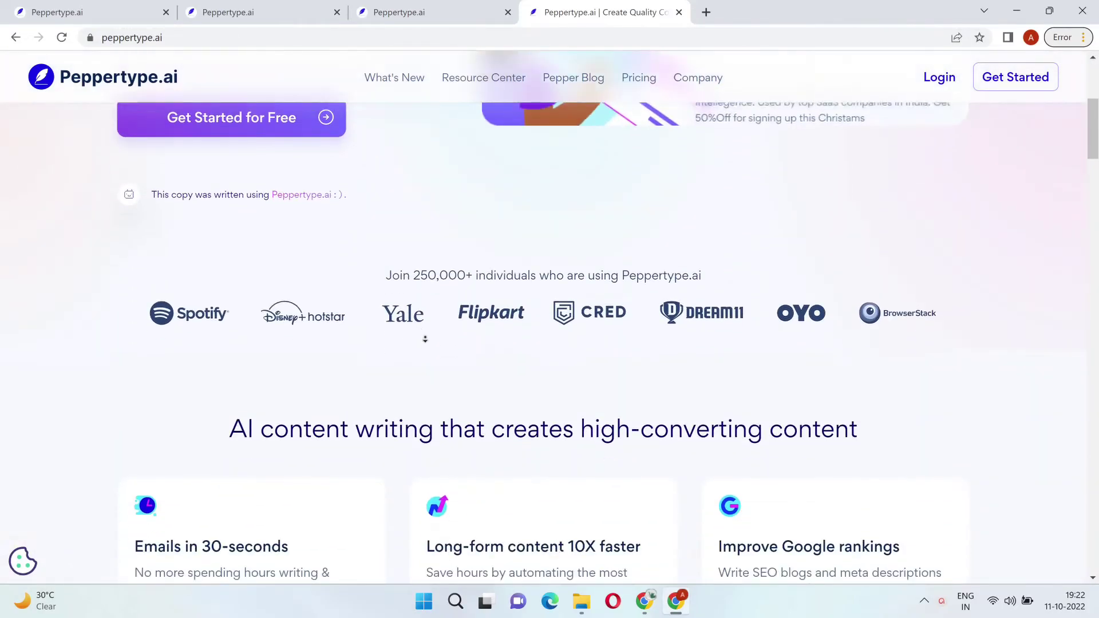
scroll(425, 339, down, 3)
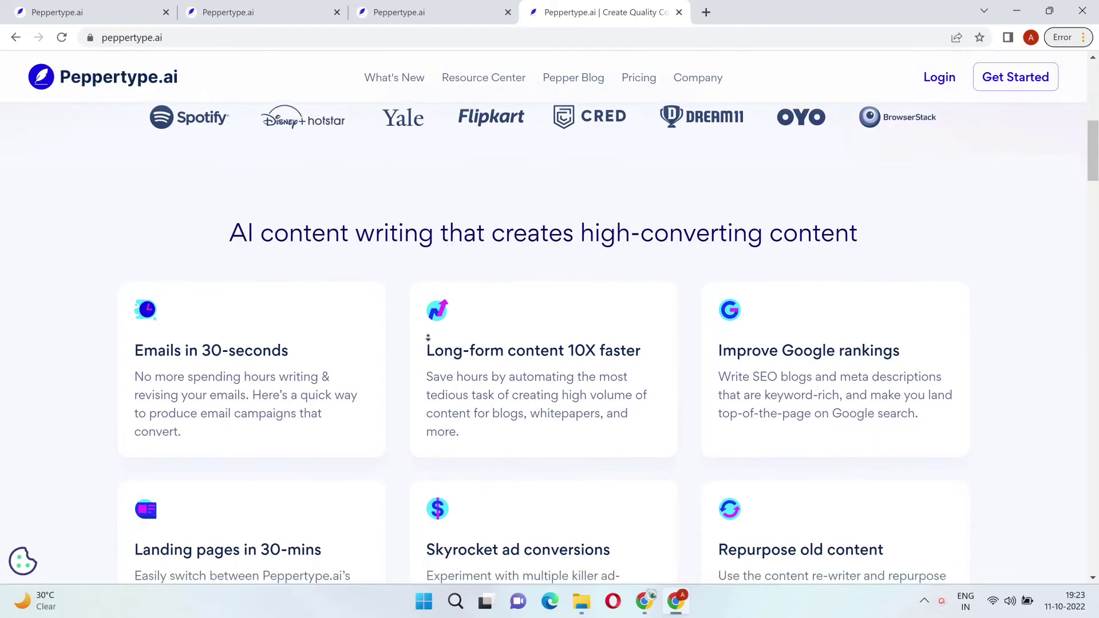
scroll(427, 338, down, 3)
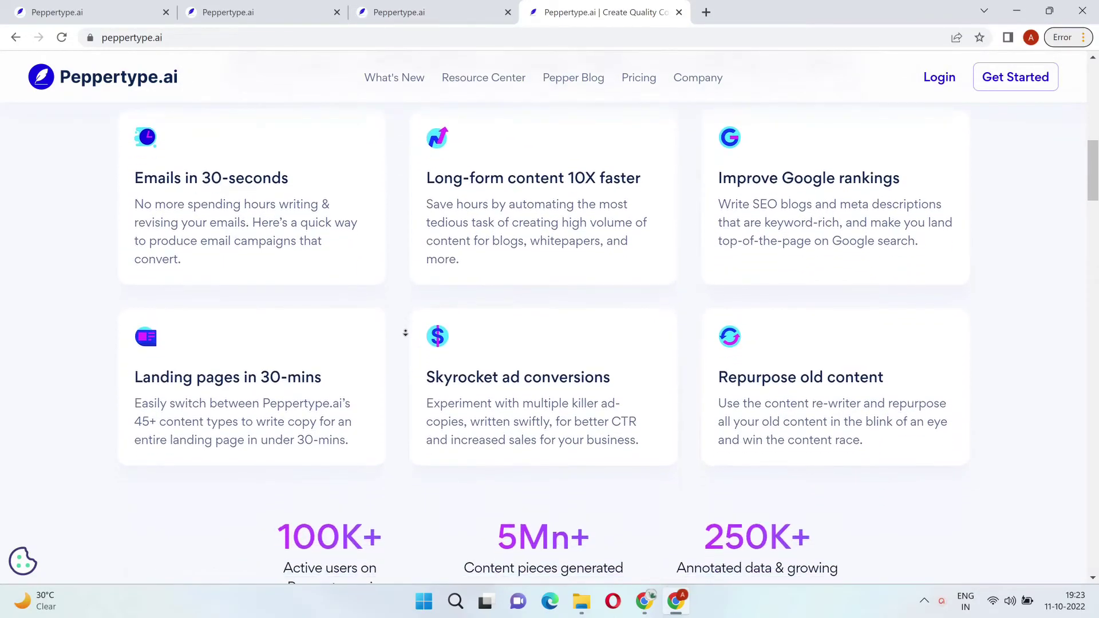
scroll(405, 333, down, 3)
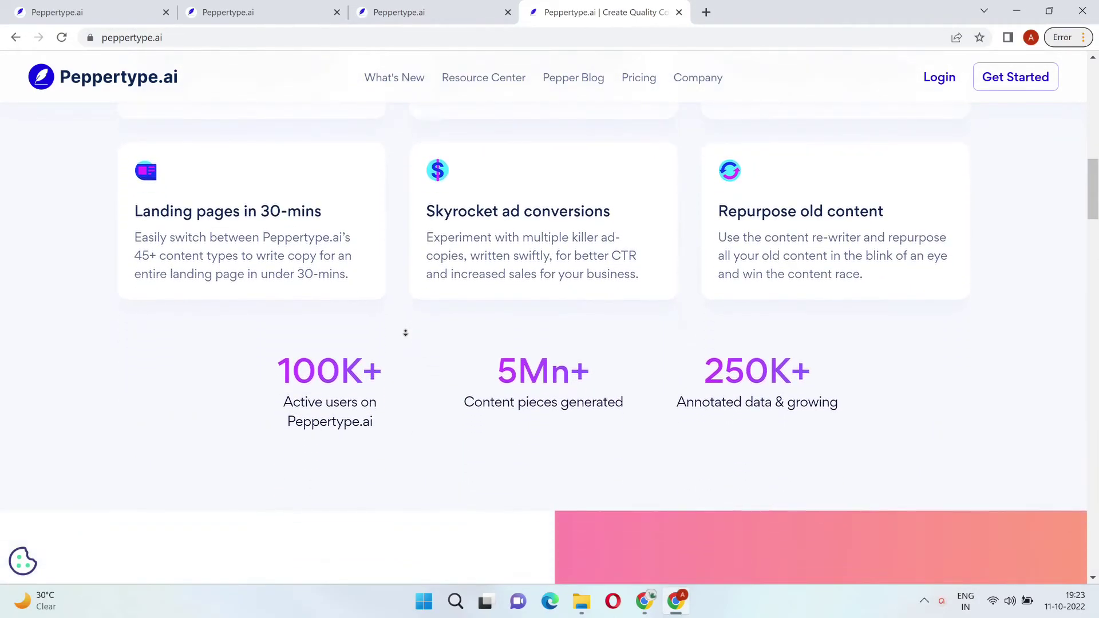
scroll(406, 333, down, 3)
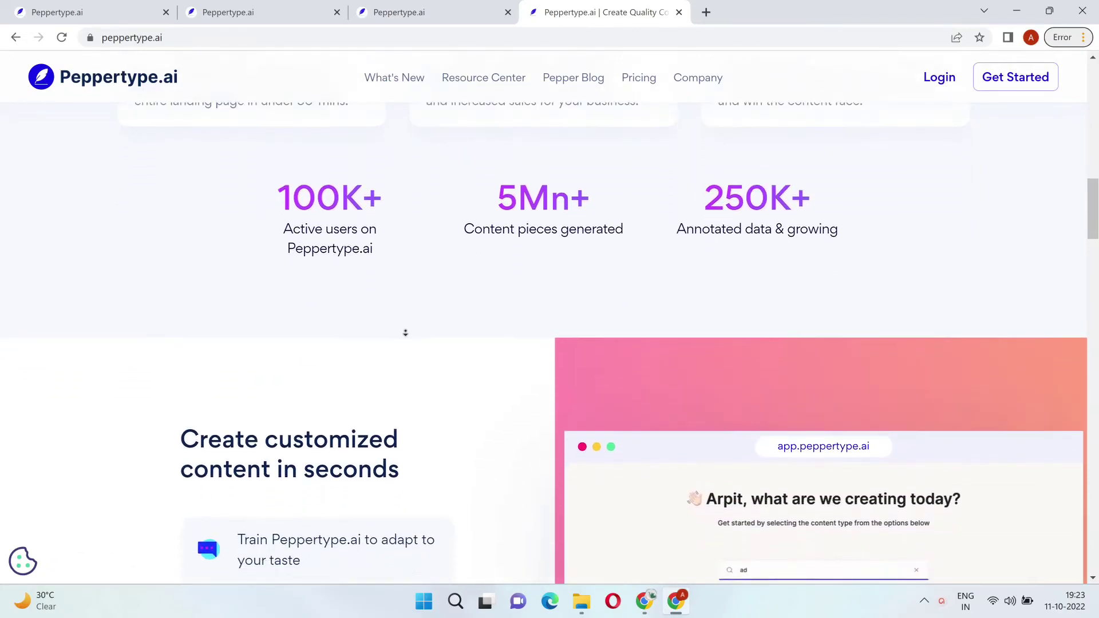
scroll(405, 333, down, 1)
scroll(408, 336, down, 4)
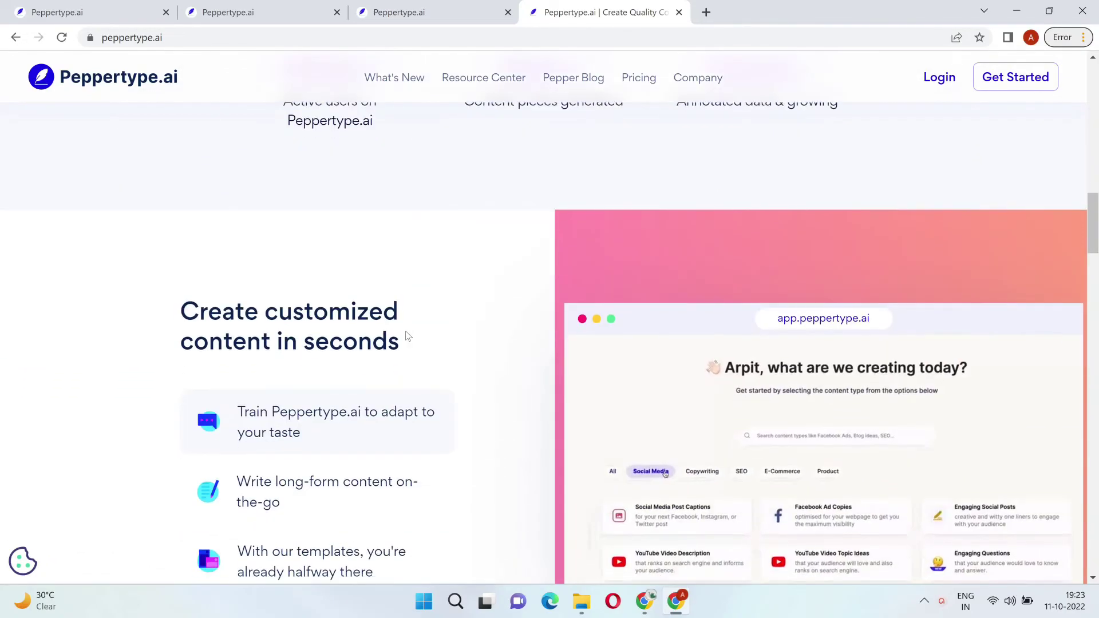